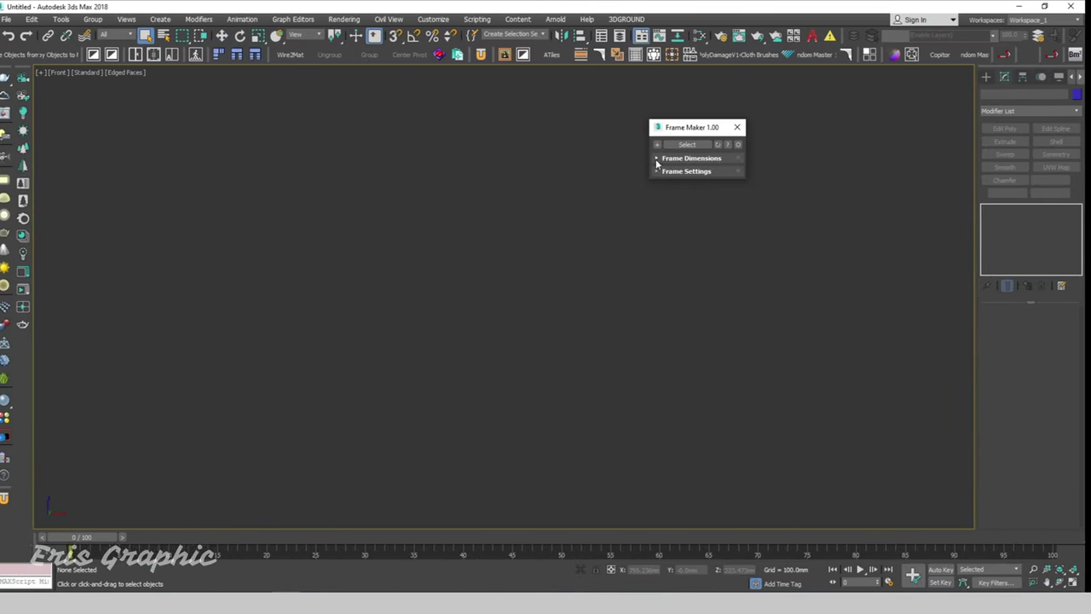
- Expand the Frame Dimensions and Frame Settings rollouts and move the Frame Maker panel higher up
{"action": "left_click", "coordinate": [663, 159]}
{"action": "left_click", "coordinate": [663, 245]}
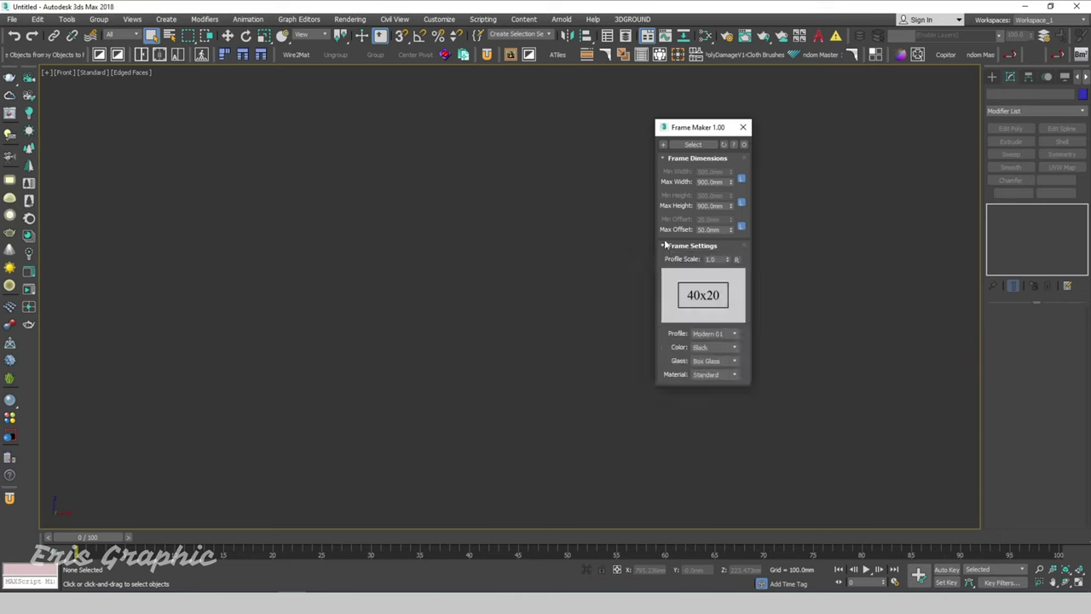
{"action": "left_click_drag", "start_coordinate": [691, 129], "coordinate": [689, 90]}
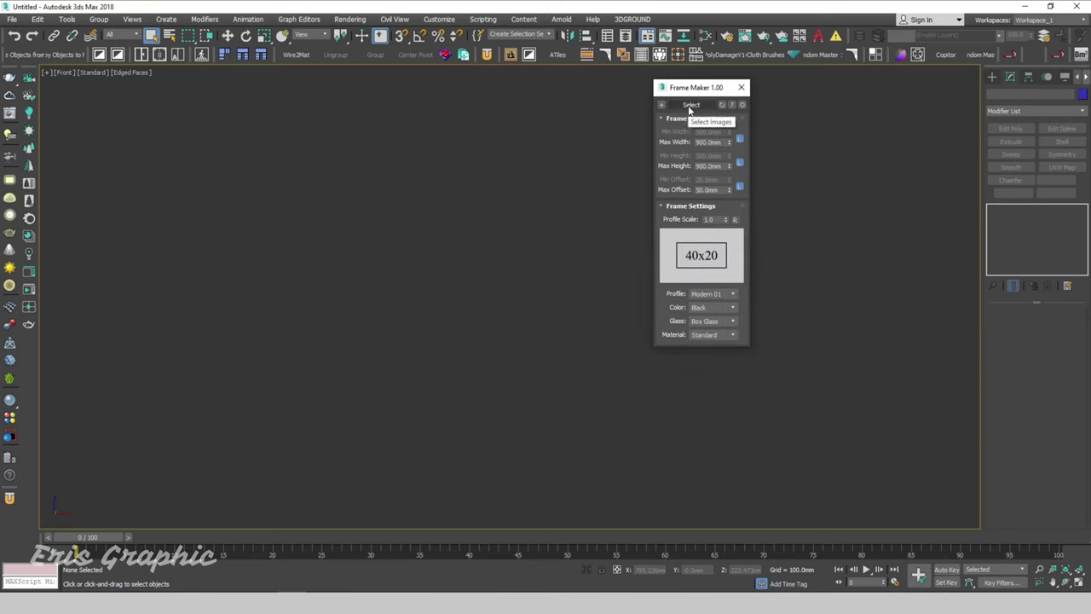
{"action": "left_click_drag", "start_coordinate": [693, 90], "coordinate": [695, 80]}
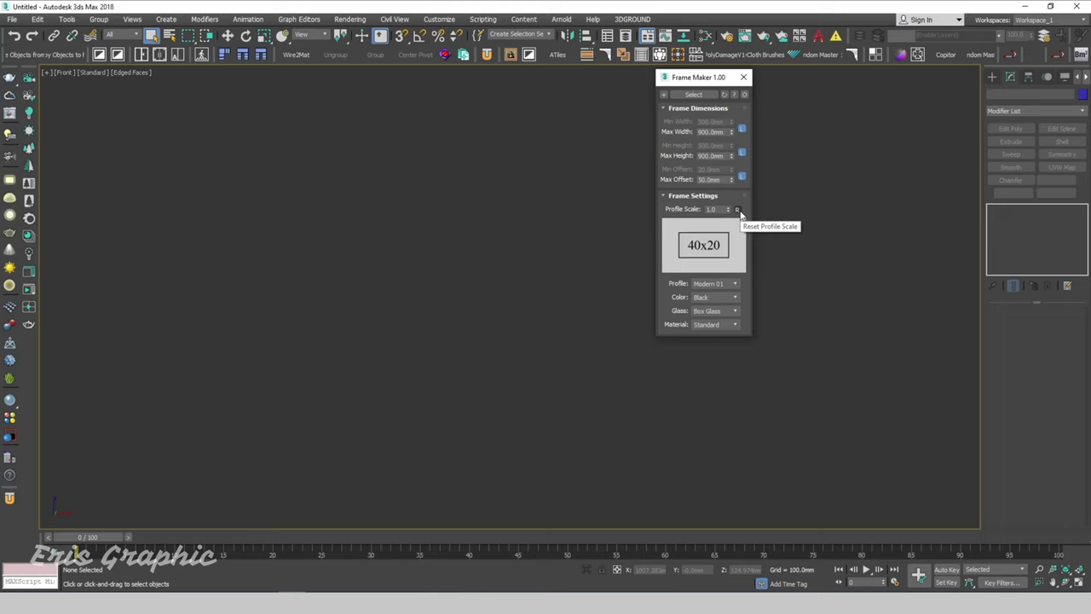
- Try the Modern 02, 03 and 05 profiles, then settle on Classic 09
{"action": "left_click", "coordinate": [721, 284]}
{"action": "left_click", "coordinate": [719, 302]}
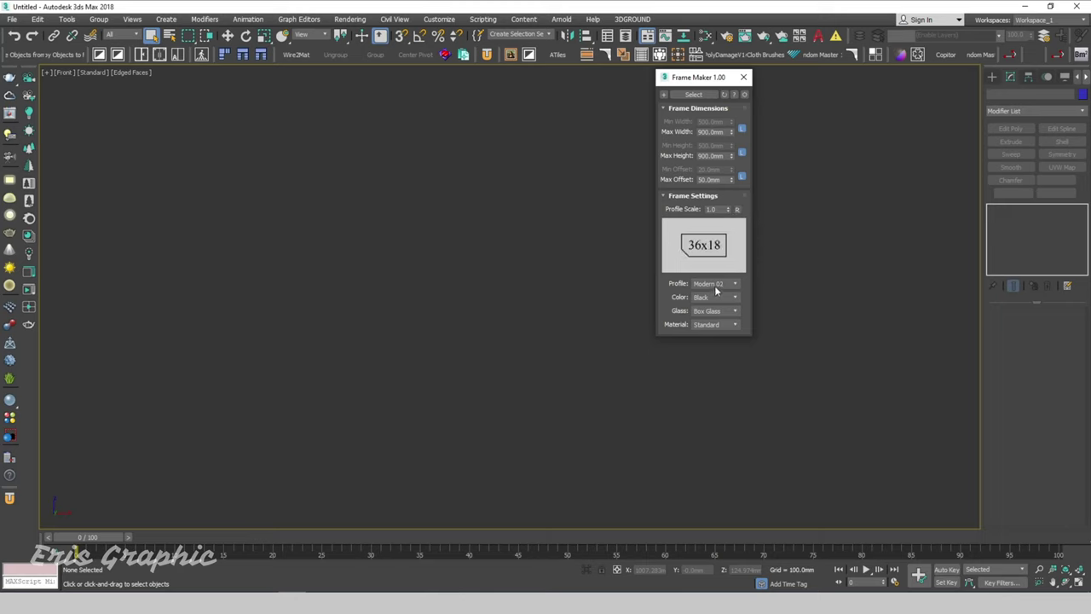
{"action": "left_click", "coordinate": [715, 287]}
{"action": "left_click", "coordinate": [719, 304]}
{"action": "left_click", "coordinate": [723, 283]}
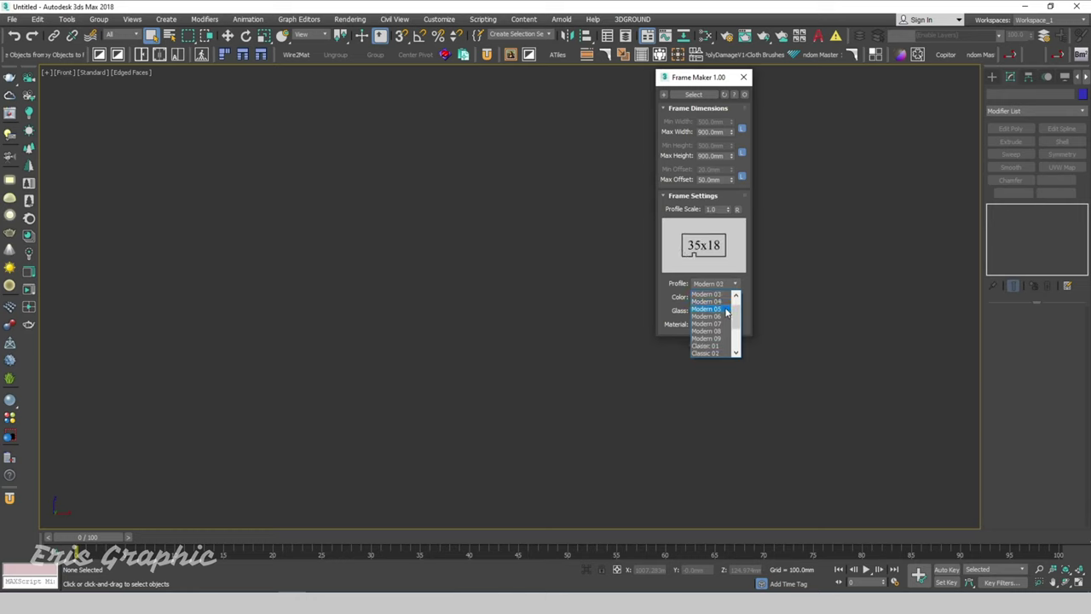
{"action": "left_click", "coordinate": [726, 310]}
{"action": "left_click", "coordinate": [722, 286]}
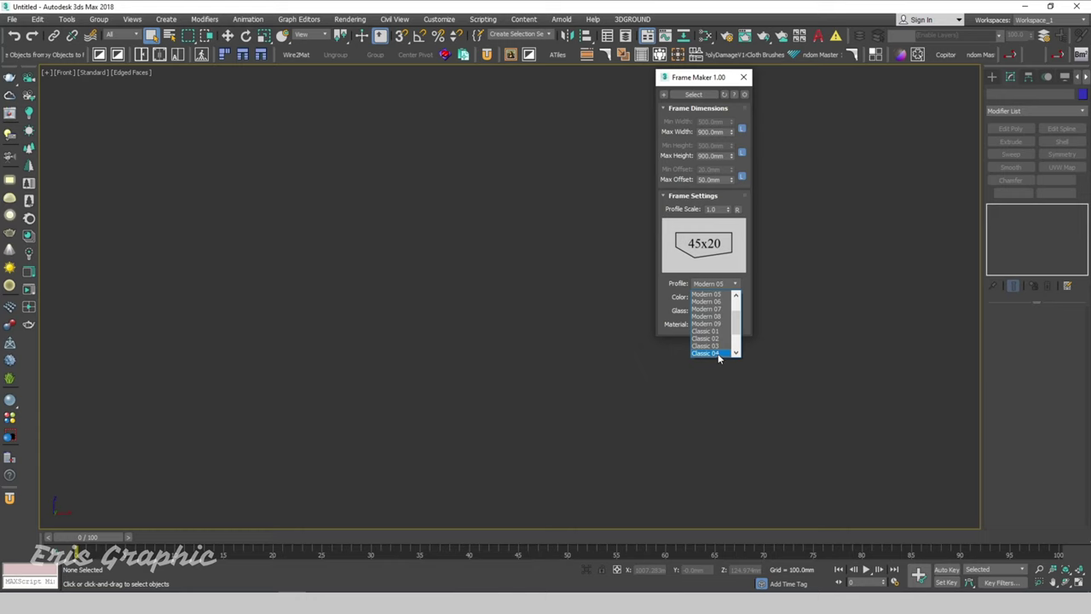
{"action": "scroll", "coordinate": [720, 341], "scroll_direction": "down", "scroll_amount": 2}
{"action": "left_click", "coordinate": [721, 353]}
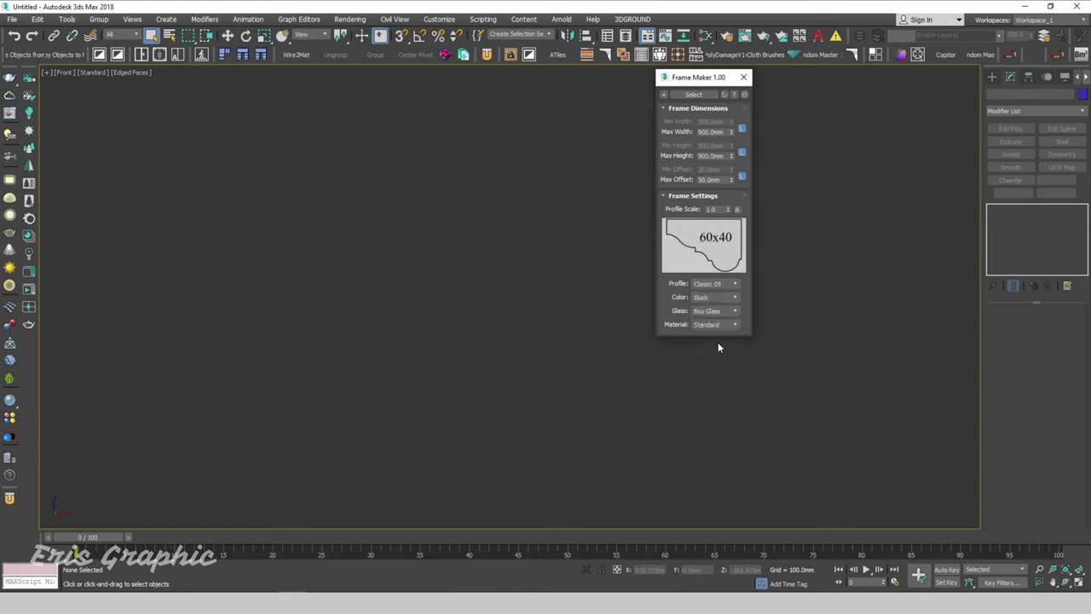
- Check the Color, Glass and Material lists, keeping Black and Box Glass, and reposition the panel
{"action": "left_click", "coordinate": [727, 296]}
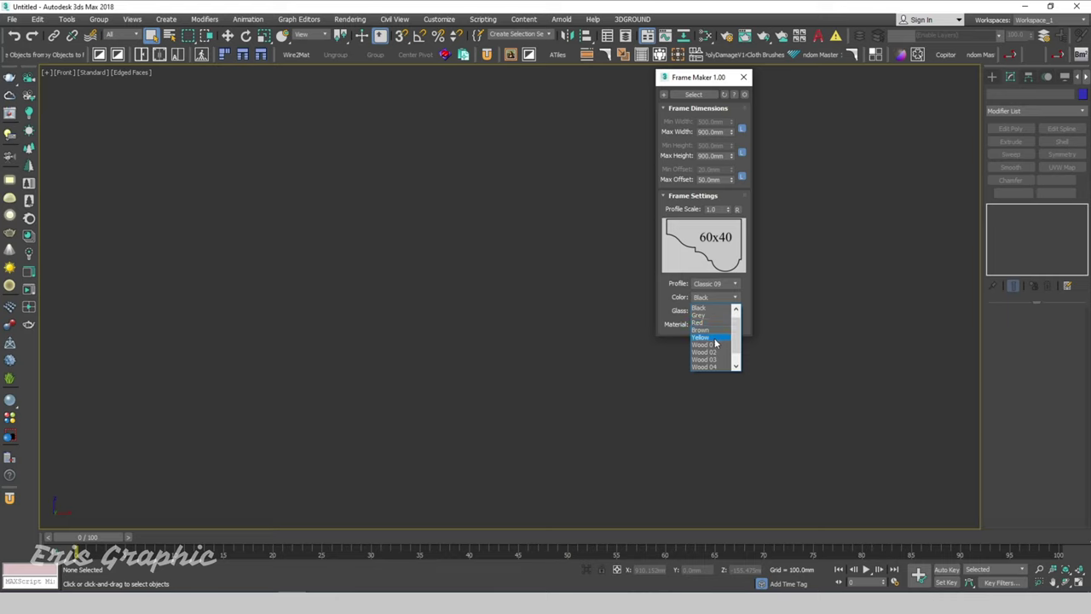
{"action": "left_click", "coordinate": [701, 308]}
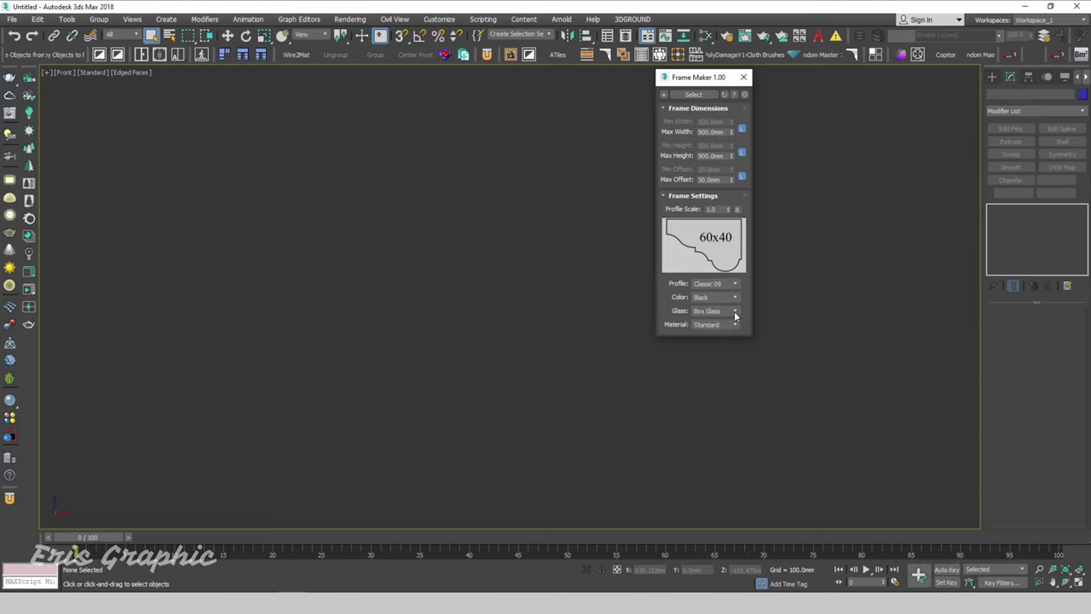
{"action": "left_click", "coordinate": [734, 312]}
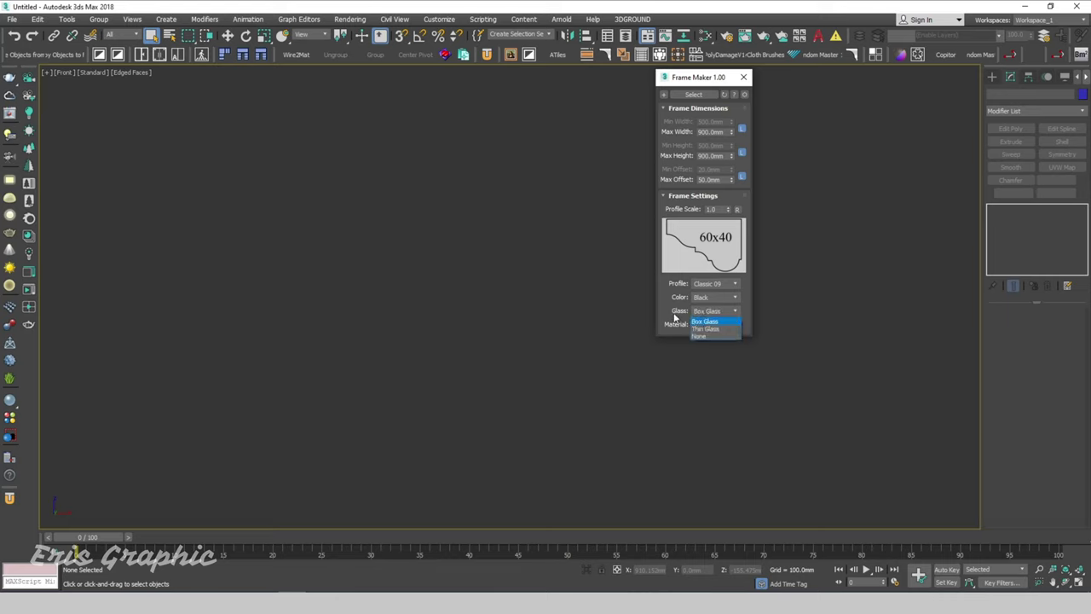
{"action": "left_click", "coordinate": [704, 321]}
{"action": "left_click", "coordinate": [729, 324]}
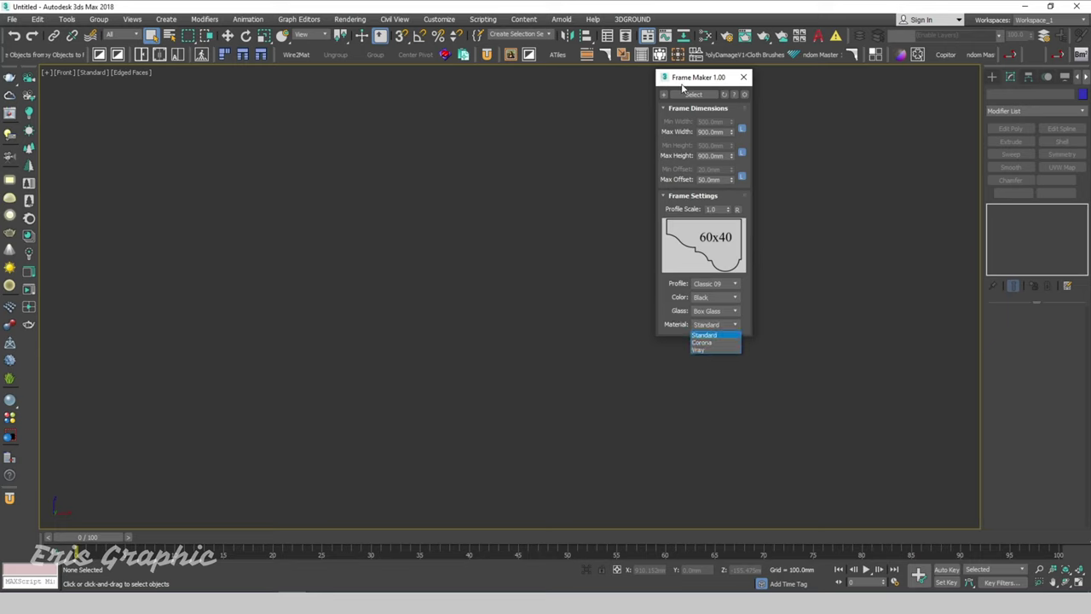
{"action": "left_click_drag", "start_coordinate": [691, 81], "coordinate": [670, 116]}
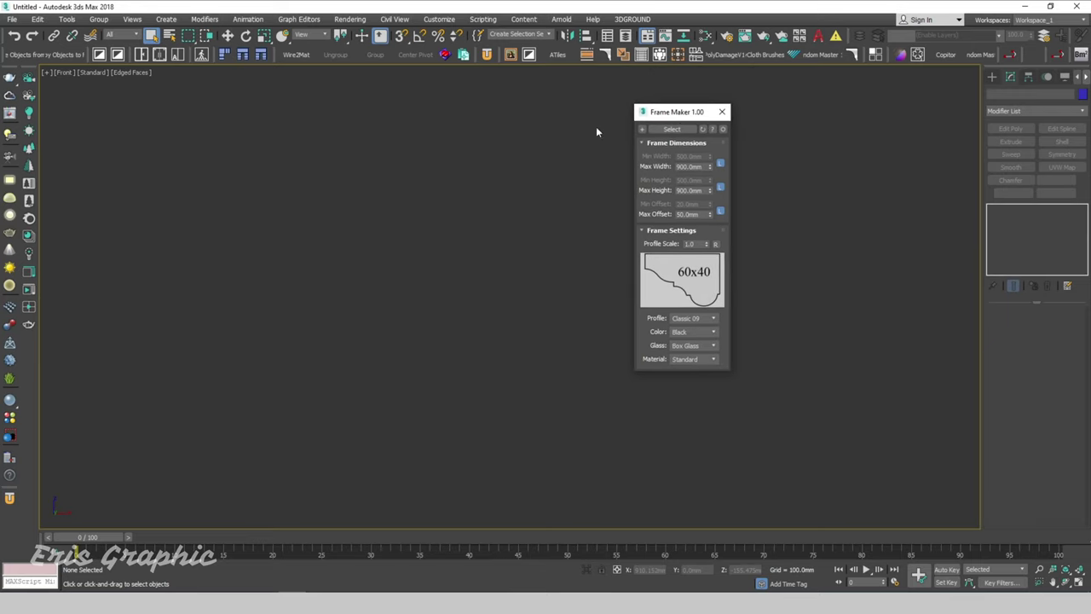
{"action": "left_click_drag", "start_coordinate": [674, 112], "coordinate": [722, 111]}
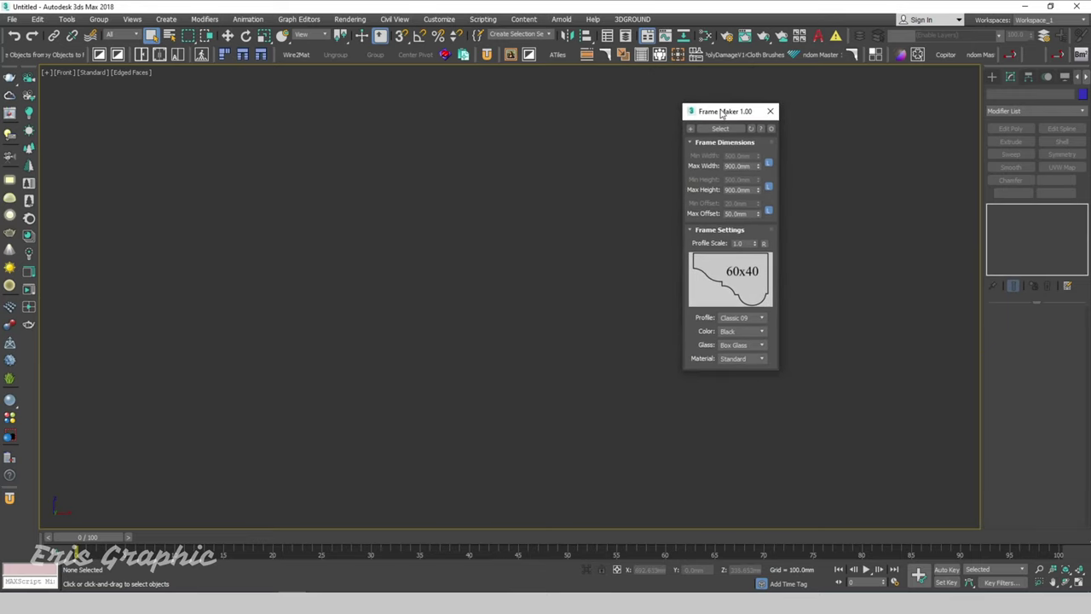
- Load the first boat painting image from the PICTURES folder into Frame Maker
{"action": "left_click", "coordinate": [691, 132]}
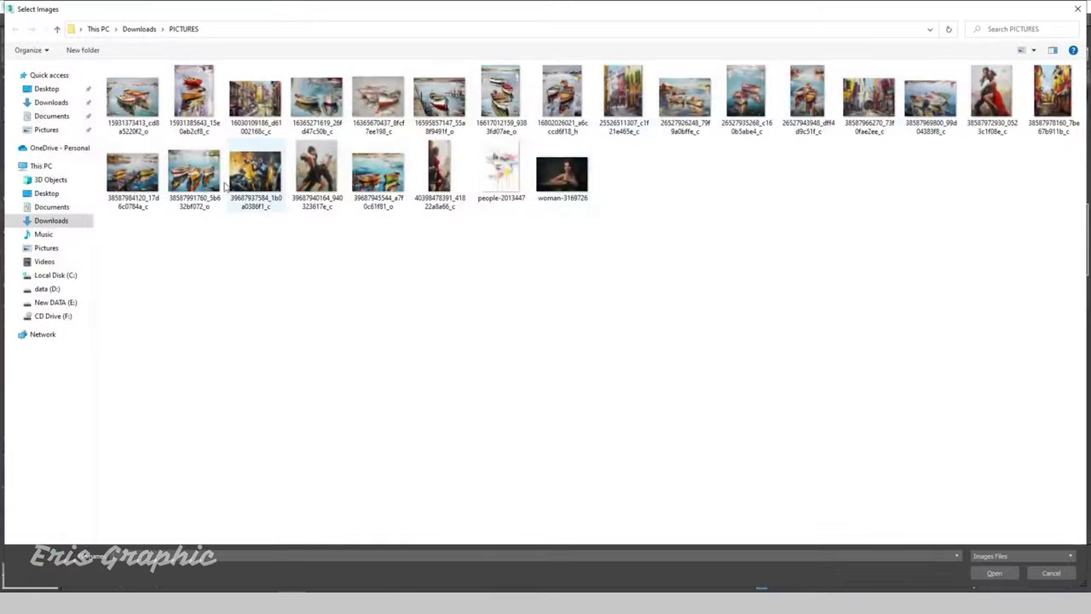
{"action": "left_click", "coordinate": [144, 100]}
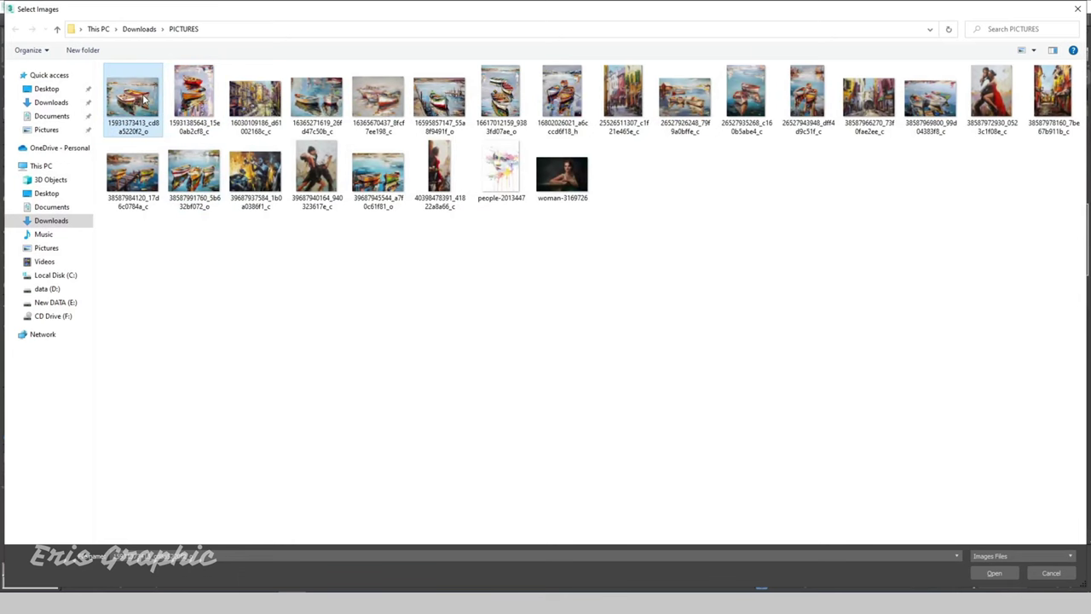
{"action": "left_click", "coordinate": [993, 573]}
{"action": "left_click_drag", "start_coordinate": [708, 115], "coordinate": [735, 120]}
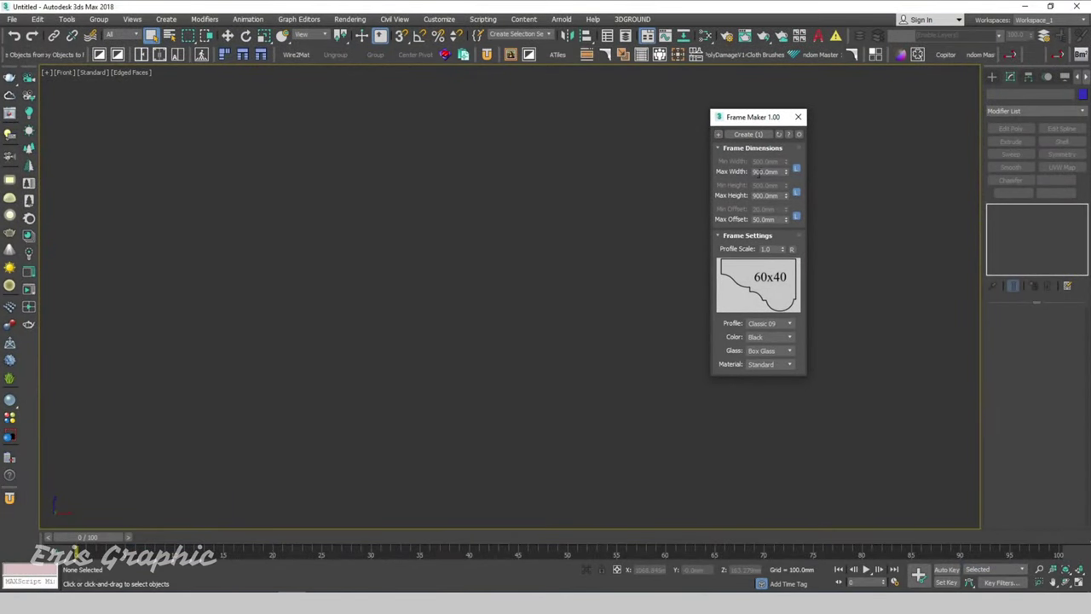
- Create the black-framed boat painting and inspect it in shaded view with edged faces
{"action": "left_click", "coordinate": [753, 133]}
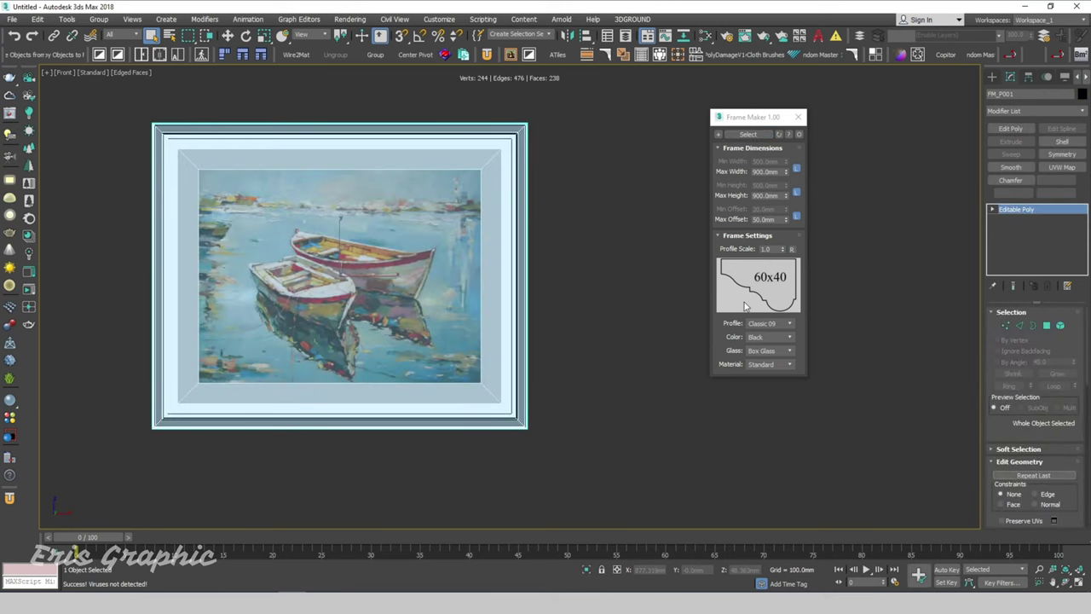
{"action": "left_click", "coordinate": [596, 218]}
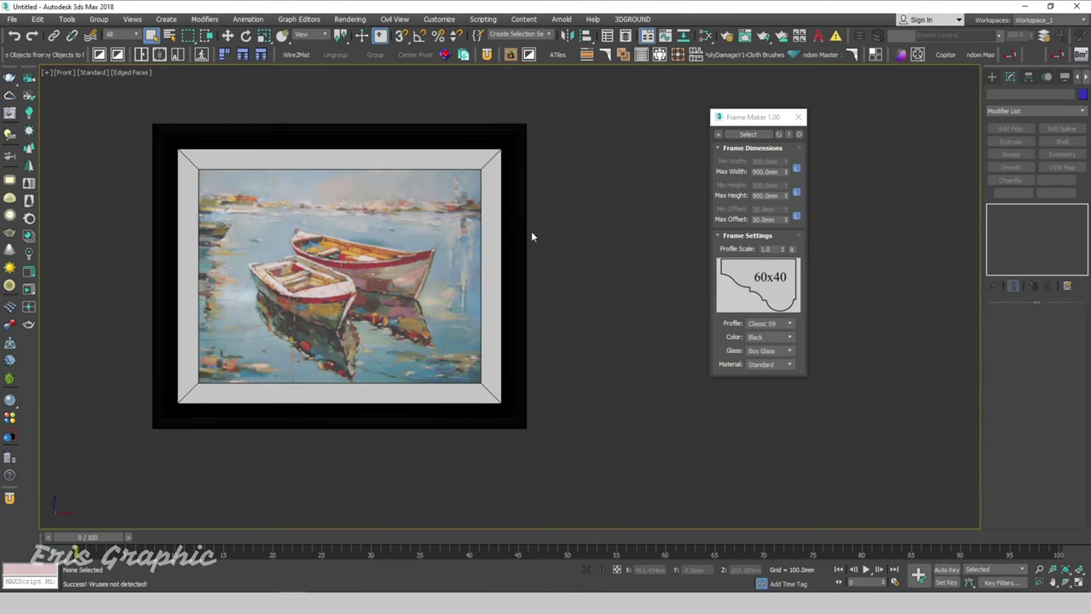
{"action": "key", "text": "F3"}
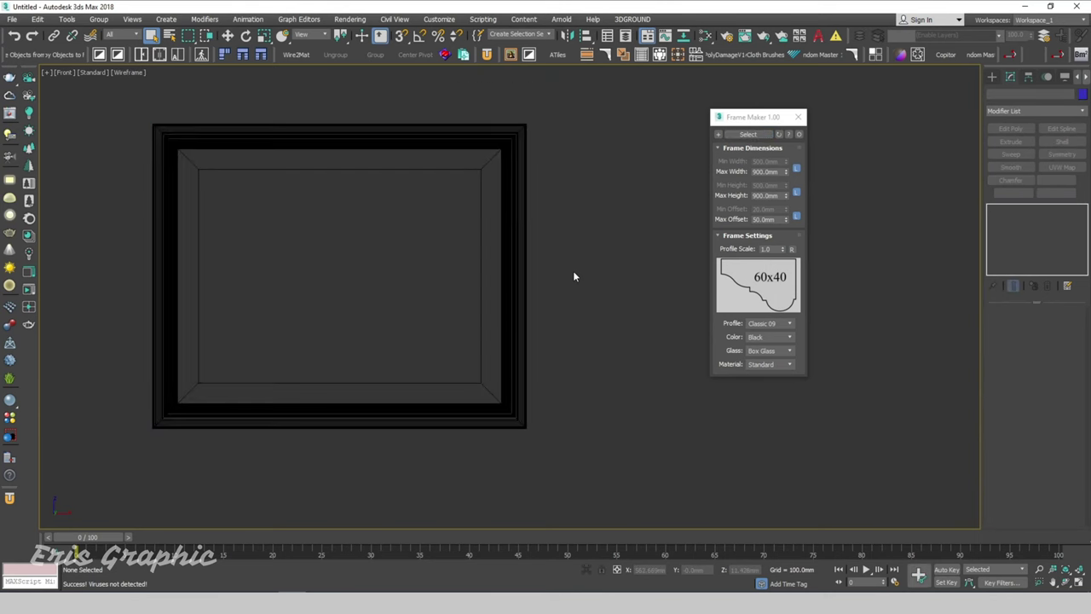
{"action": "mouse_move", "coordinate": [488, 294]}
{"action": "middle_mouse_down", "text": "alt"}
{"action": "mouse_move", "coordinate": [522, 315]}
{"action": "mouse_move", "coordinate": [541, 270]}
{"action": "middle_mouse_up", "text": "alt"}
{"action": "key", "text": "F3"}
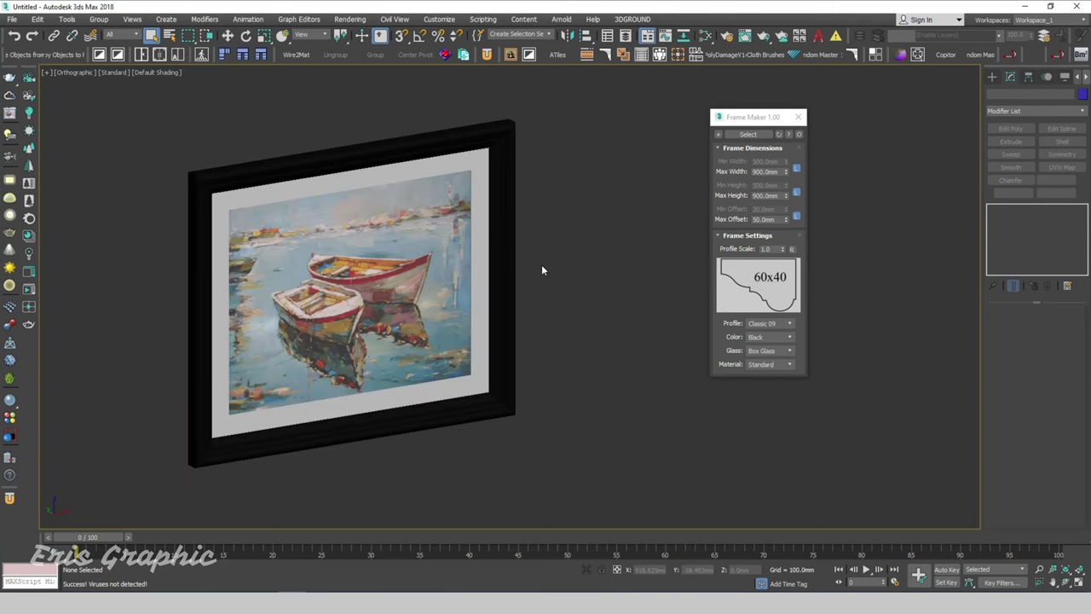
{"action": "key", "text": "F4"}
- Select the framed painting and move it to the left of the scene
{"action": "scroll", "coordinate": [530, 161], "scroll_direction": "up", "scroll_amount": 4}
{"action": "scroll", "coordinate": [499, 190], "scroll_direction": "down", "scroll_amount": 2}
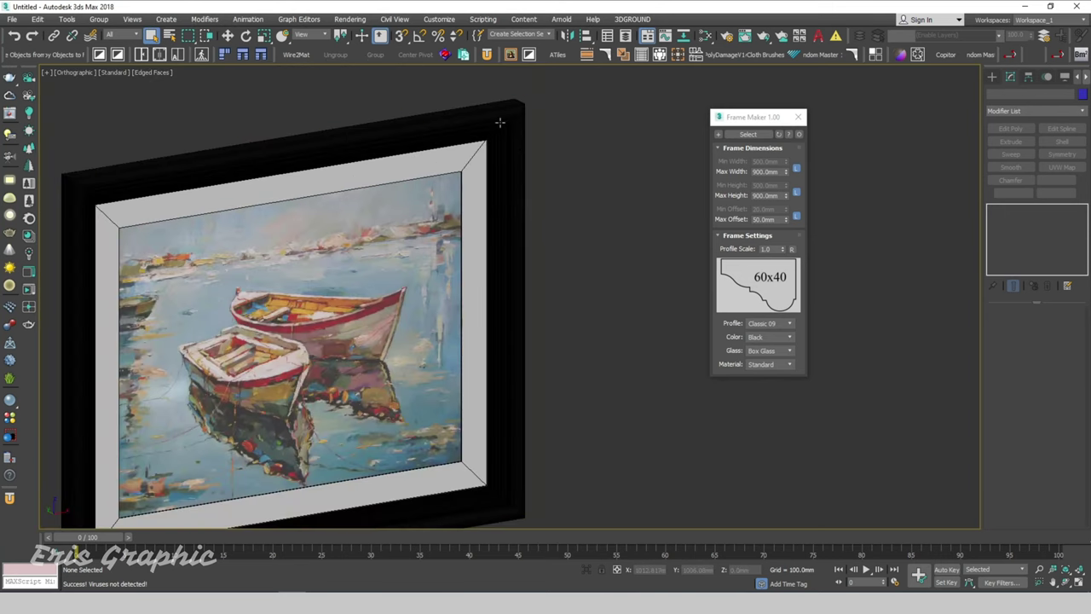
{"action": "scroll", "coordinate": [618, 250], "scroll_direction": "up", "scroll_amount": 2}
{"action": "scroll", "coordinate": [541, 375], "scroll_direction": "up", "scroll_amount": 3}
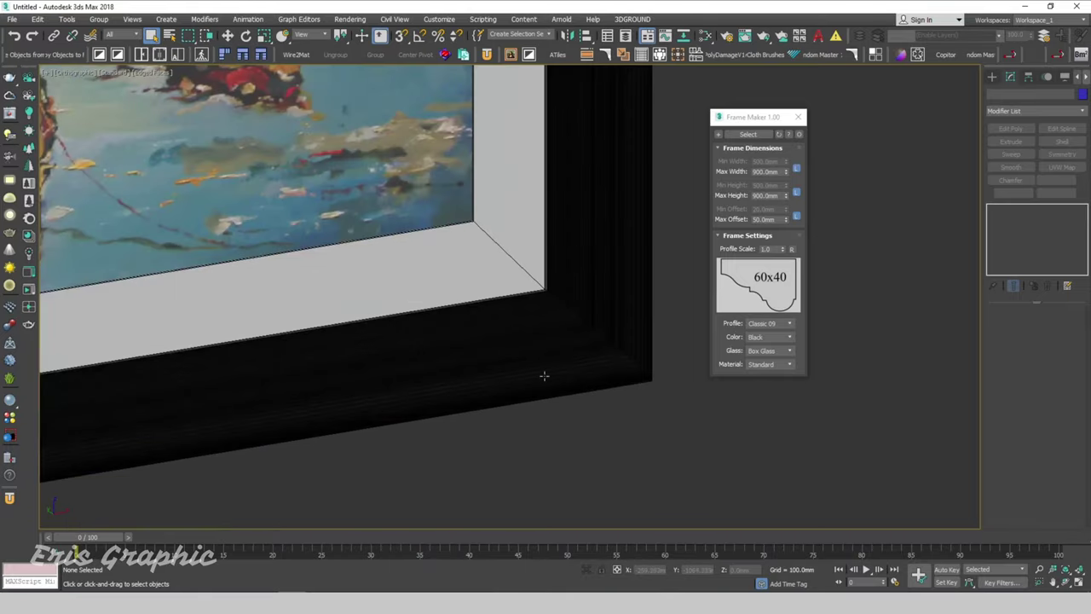
{"action": "scroll", "coordinate": [624, 273], "scroll_direction": "down", "scroll_amount": 6}
{"action": "scroll", "coordinate": [625, 273], "scroll_direction": "down", "scroll_amount": 2}
{"action": "scroll", "coordinate": [579, 312], "scroll_direction": "down", "scroll_amount": 2}
{"action": "left_click_drag", "start_coordinate": [565, 286], "coordinate": [370, 173]}
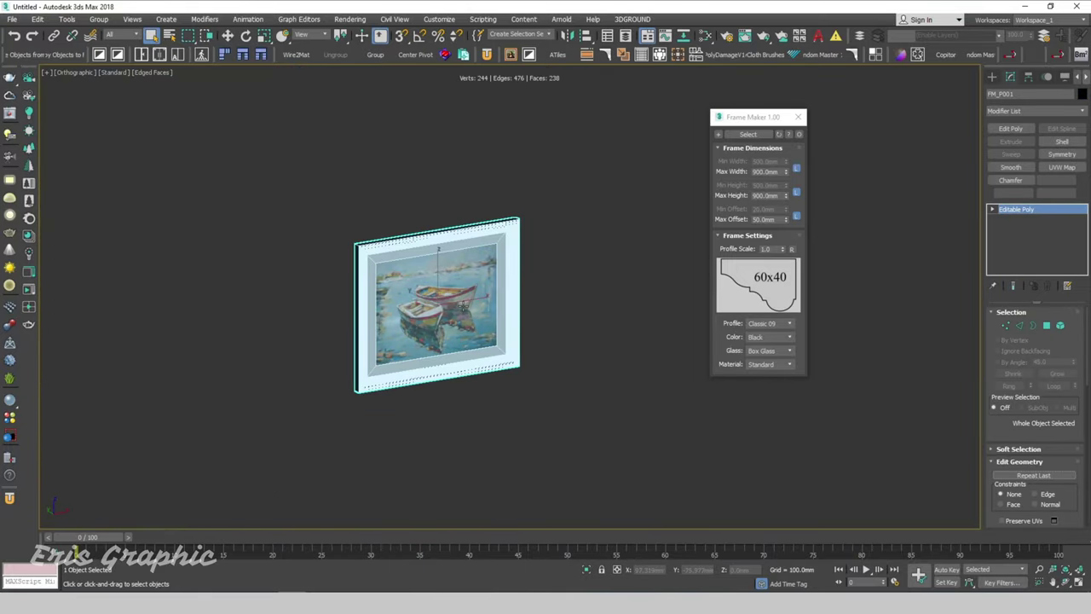
{"action": "key", "text": "w"}
{"action": "left_click_drag", "start_coordinate": [464, 304], "coordinate": [273, 337]}
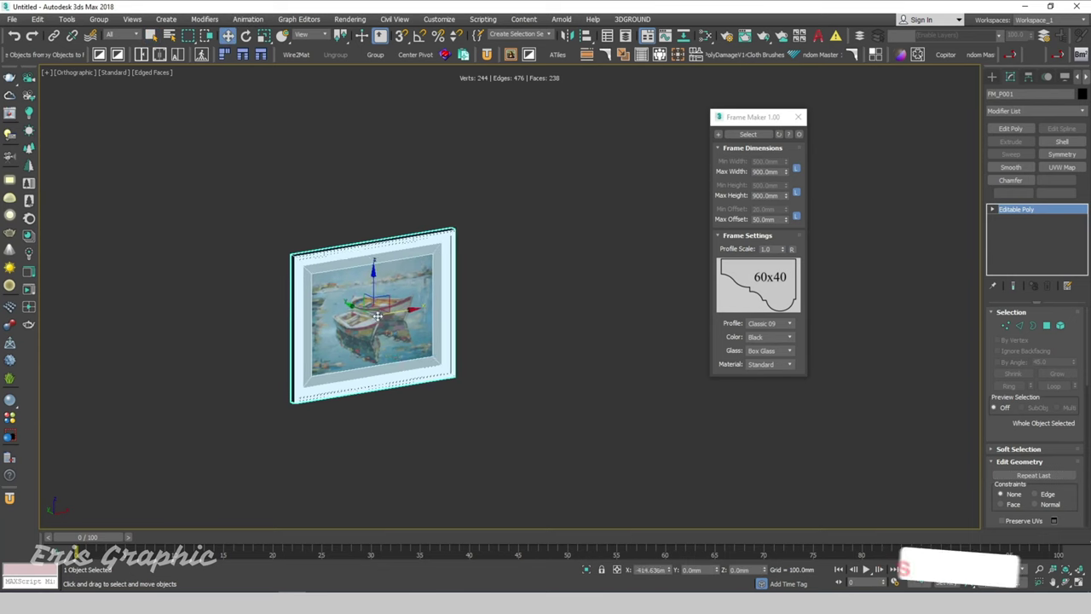
{"action": "left_click", "coordinate": [590, 220]}
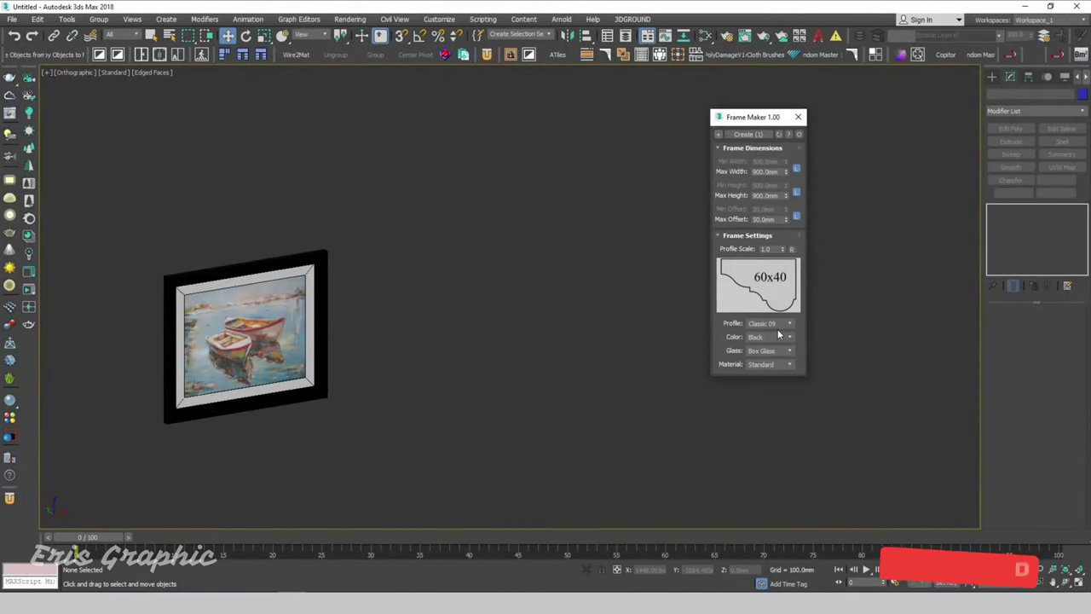
- Switch to the Modern 01 profile in White and start creating the second frame
{"action": "left_click", "coordinate": [772, 323]}
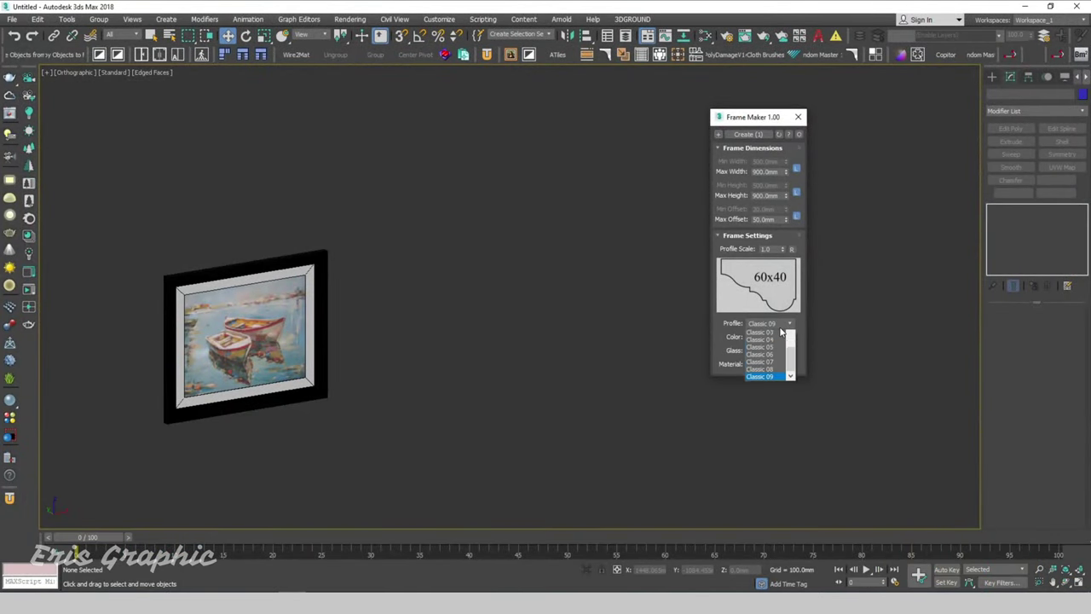
{"action": "left_click", "coordinate": [770, 336]}
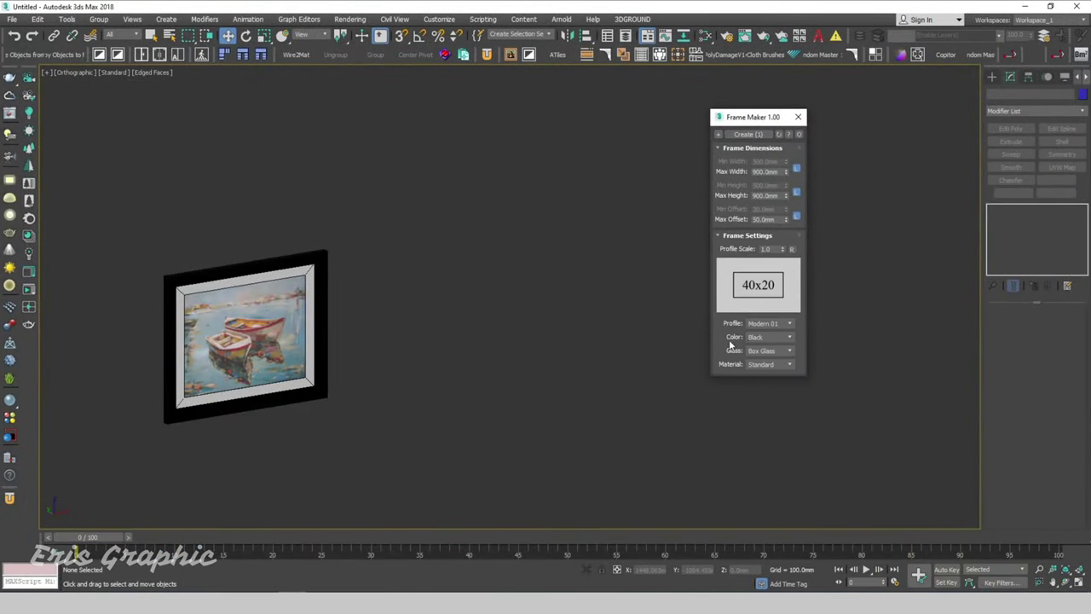
{"action": "left_click", "coordinate": [764, 337]}
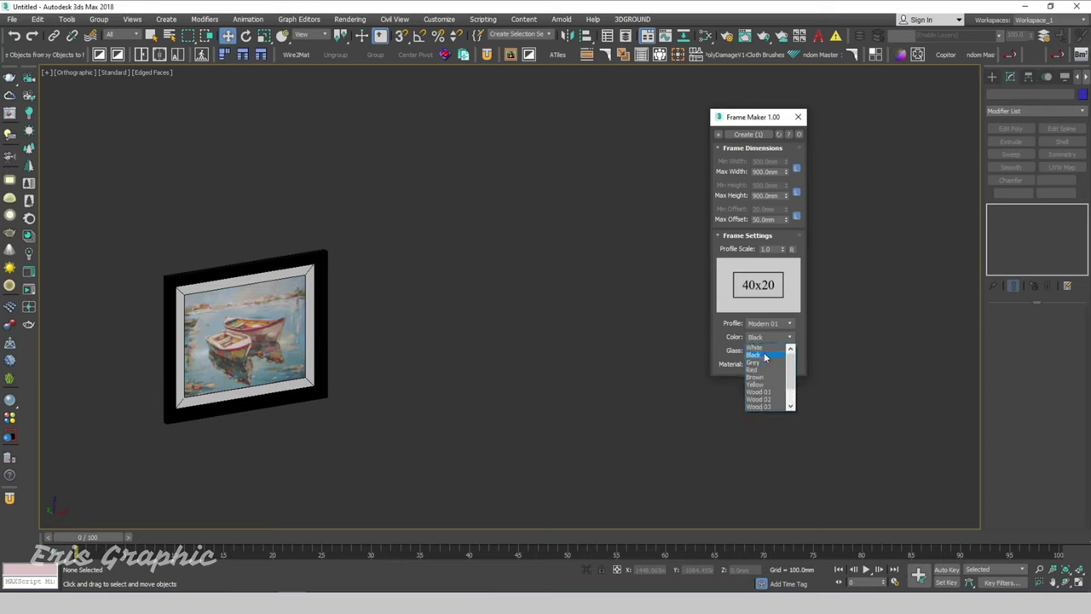
{"action": "left_click", "coordinate": [762, 347]}
{"action": "left_click", "coordinate": [735, 136]}
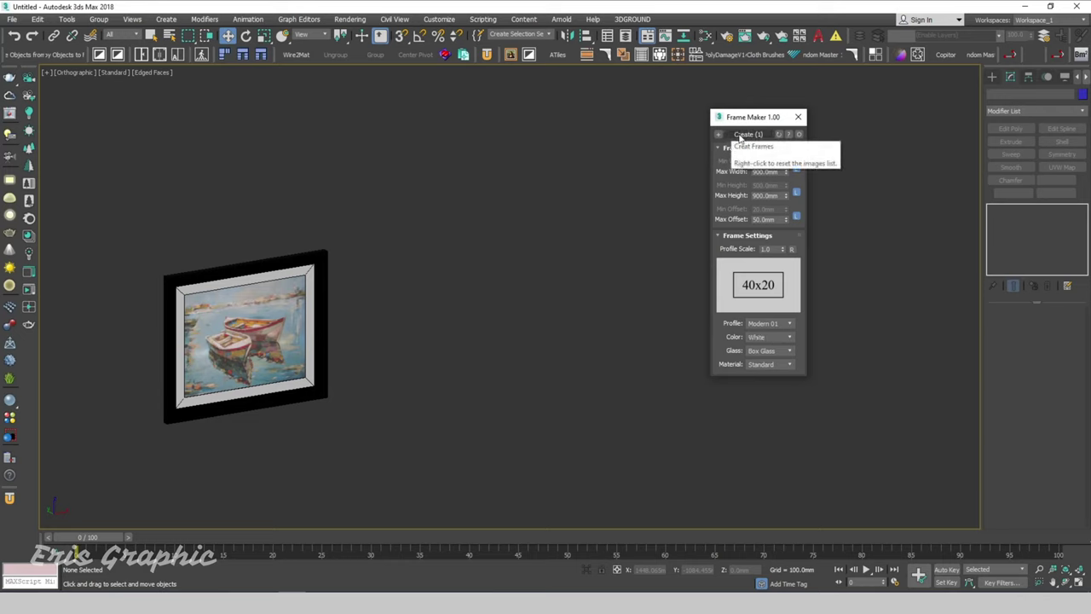
- Auto-rename the clashing merged material and frame the view on the white and black frames
{"action": "left_click", "coordinate": [488, 343]}
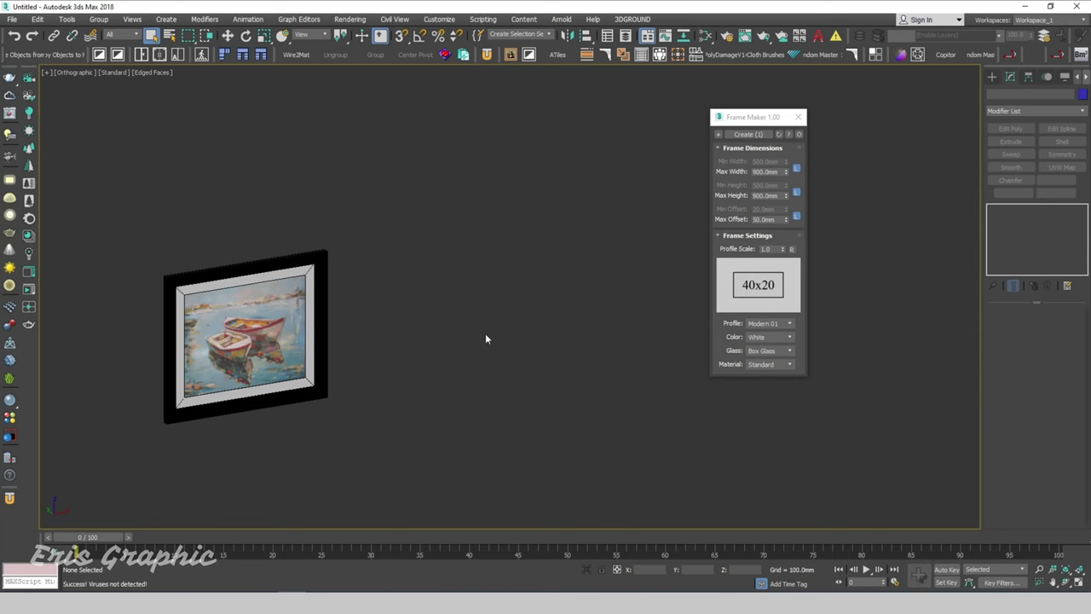
{"action": "left_click", "coordinate": [531, 209]}
{"action": "scroll", "coordinate": [533, 213], "scroll_direction": "up", "scroll_amount": 5}
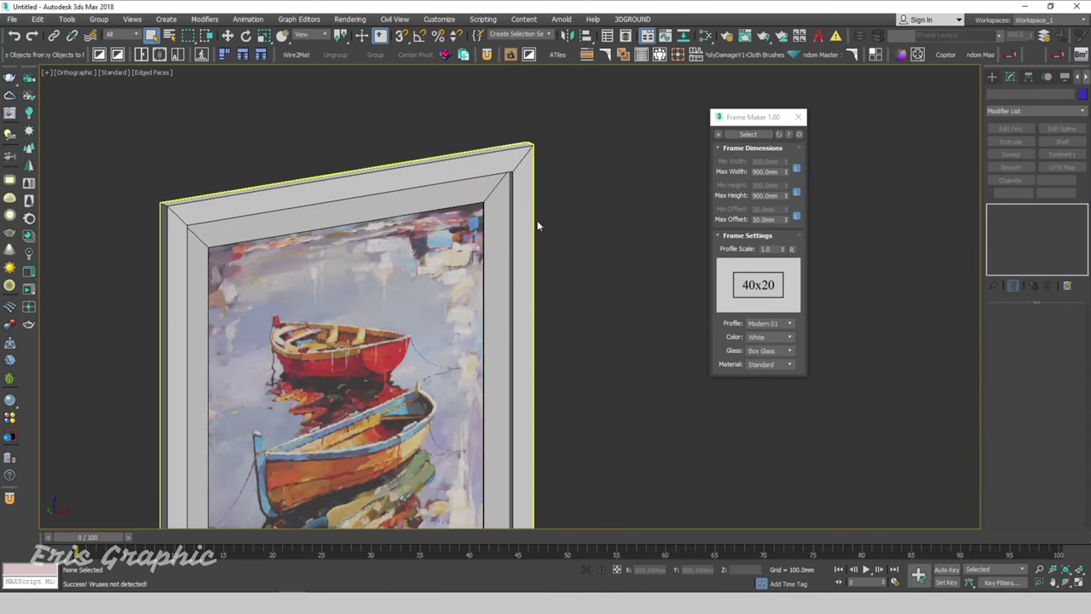
{"action": "left_click", "coordinate": [527, 197]}
{"action": "scroll", "coordinate": [537, 195], "scroll_direction": "down", "scroll_amount": 5}
{"action": "middle_click_drag", "start_coordinate": [569, 189], "coordinate": [484, 194]}
{"action": "left_click", "coordinate": [452, 238]}
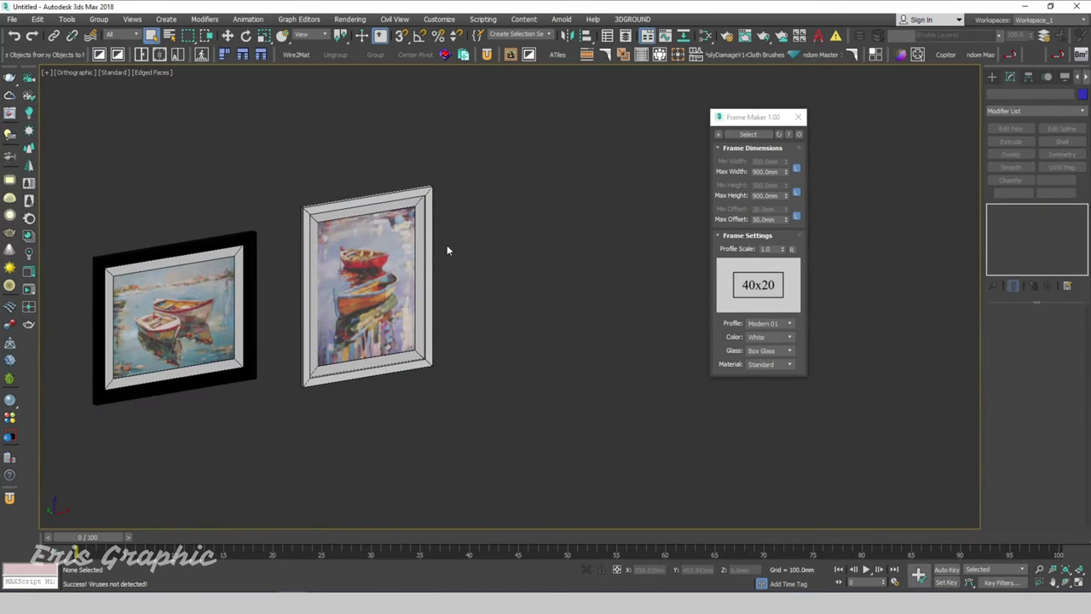
{"action": "left_click", "coordinate": [426, 223]}
{"action": "left_click", "coordinate": [494, 220]}
{"action": "middle_click_drag", "start_coordinate": [575, 285], "coordinate": [557, 268]}
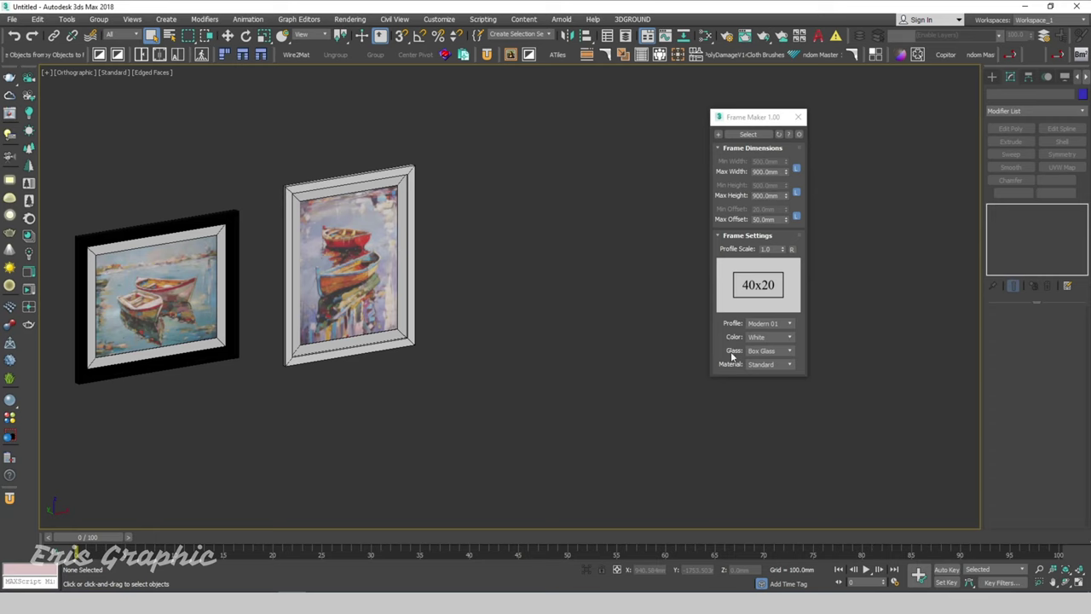
- Load a street-scene painting and set the profile to Modern 06 after trying Modern 02 and 05
{"action": "left_click", "coordinate": [717, 135]}
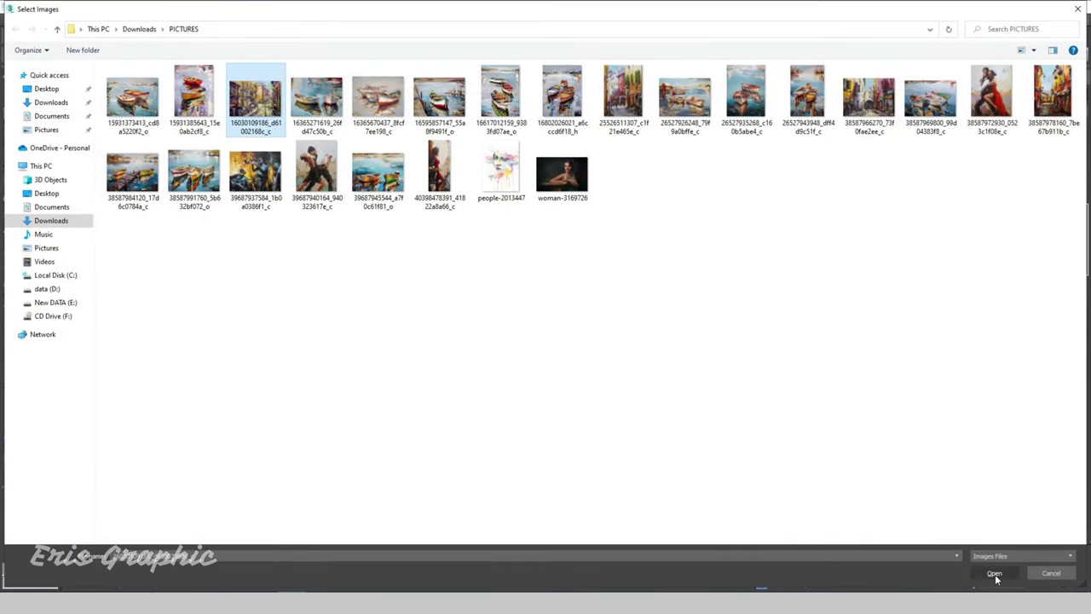
{"action": "left_click", "coordinate": [993, 572]}
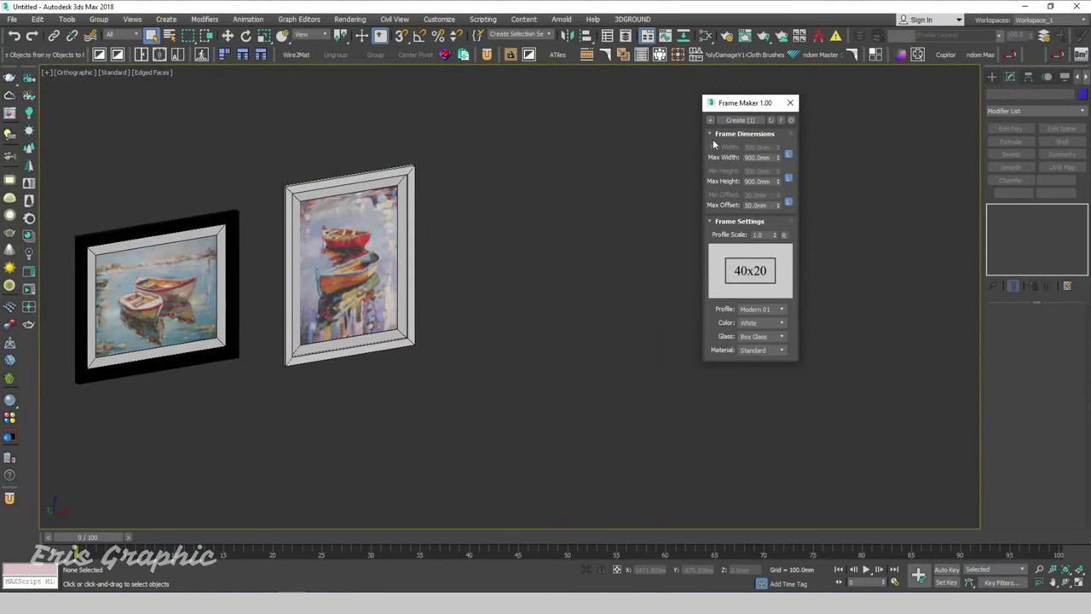
{"action": "left_click", "coordinate": [782, 313]}
{"action": "left_click", "coordinate": [770, 323]}
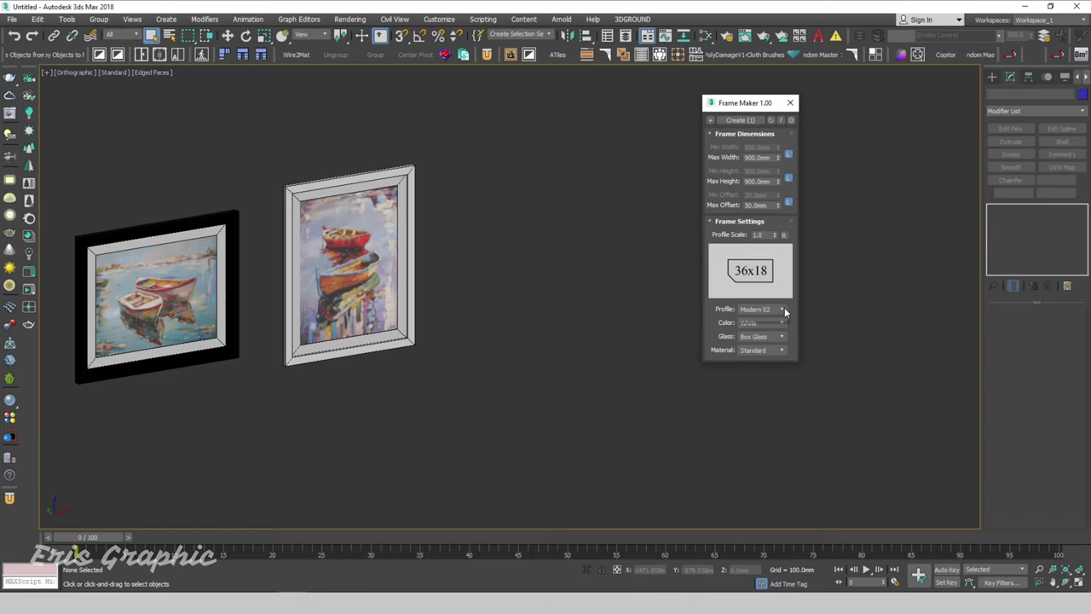
{"action": "left_click", "coordinate": [784, 311]}
{"action": "left_click", "coordinate": [776, 334]}
{"action": "left_click", "coordinate": [782, 310]}
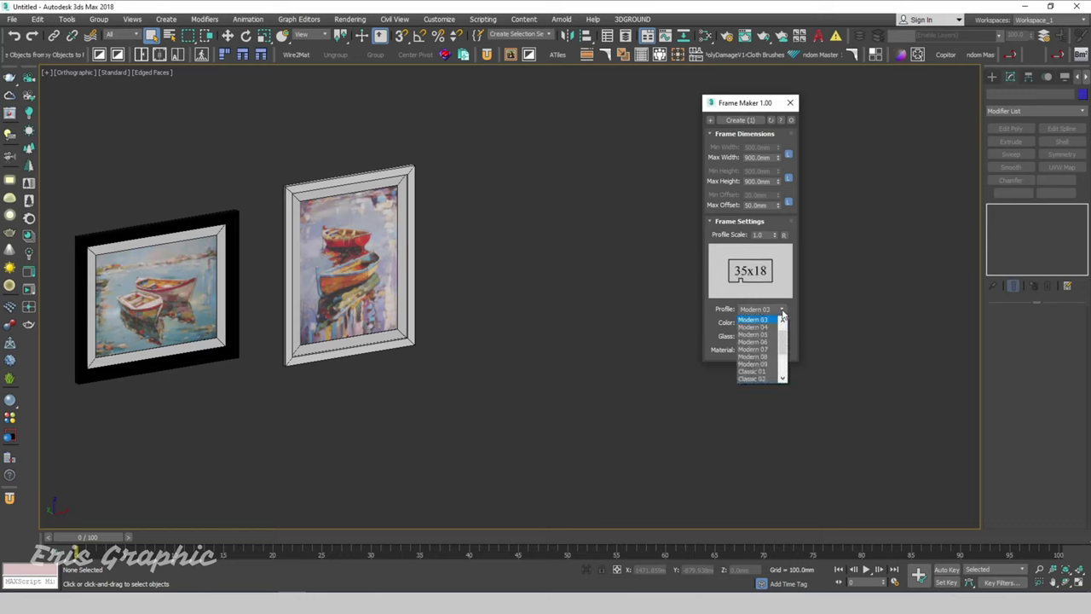
{"action": "left_click", "coordinate": [776, 341]}
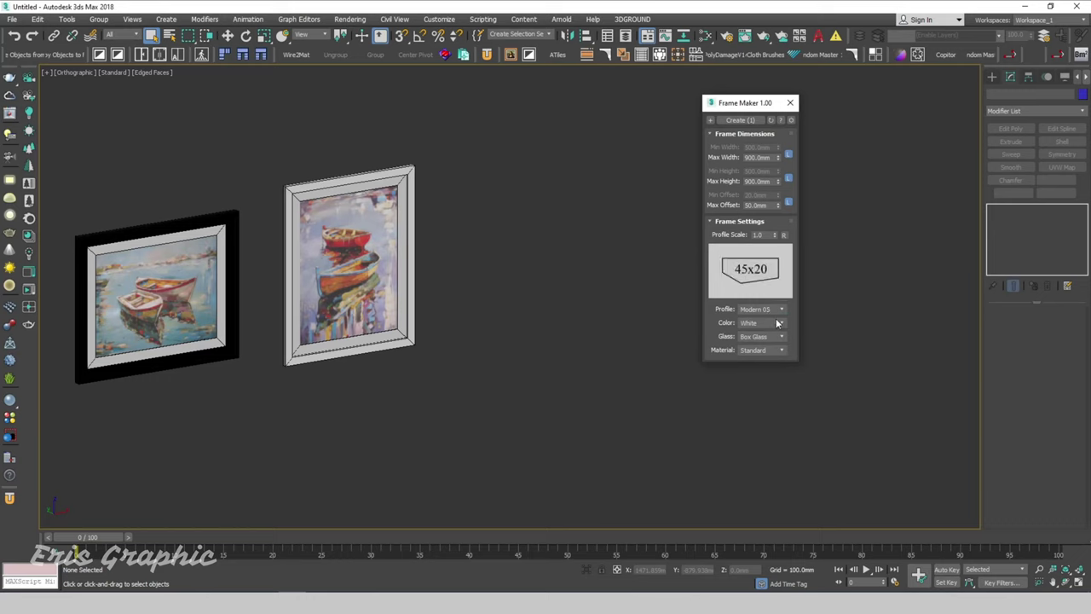
{"action": "left_click", "coordinate": [782, 309]}
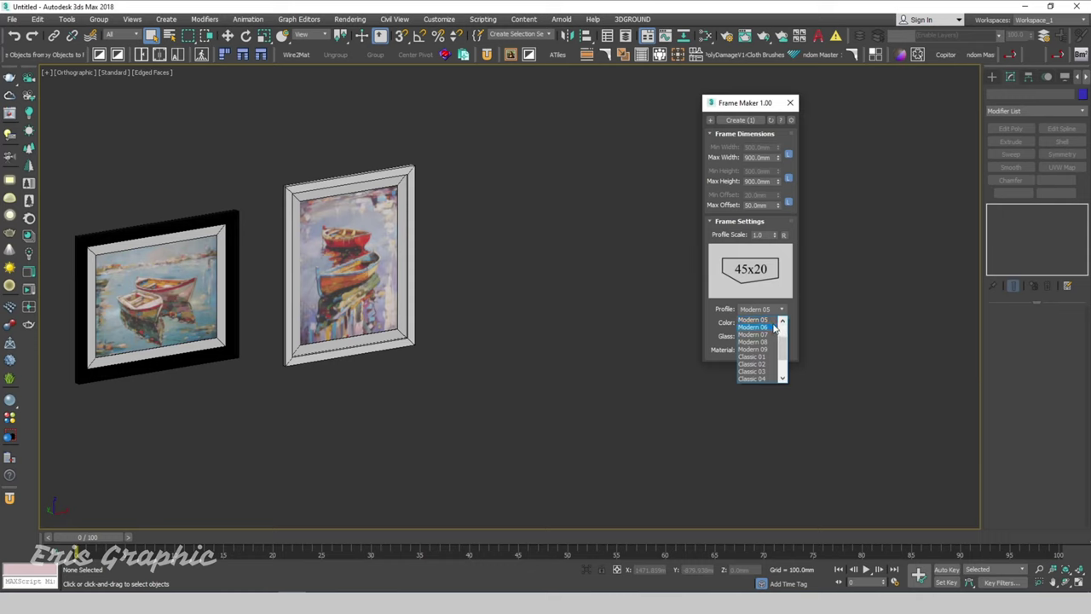
{"action": "left_click", "coordinate": [774, 329]}
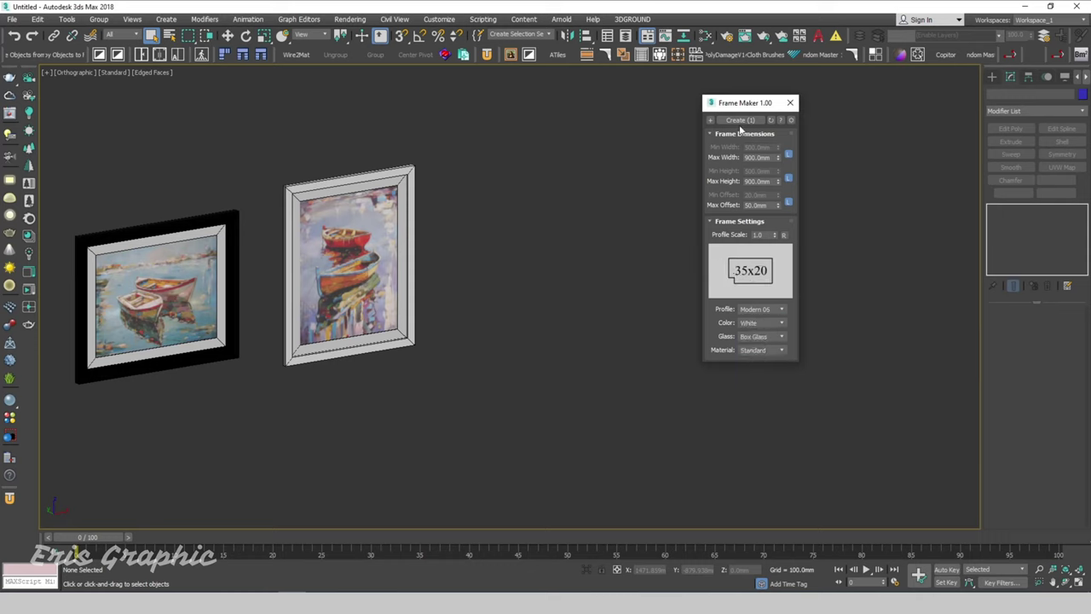
- Create the Modern 06 frame, auto-rename its material, and move it right of the others
{"action": "left_click", "coordinate": [766, 350]}
{"action": "left_click", "coordinate": [738, 120]}
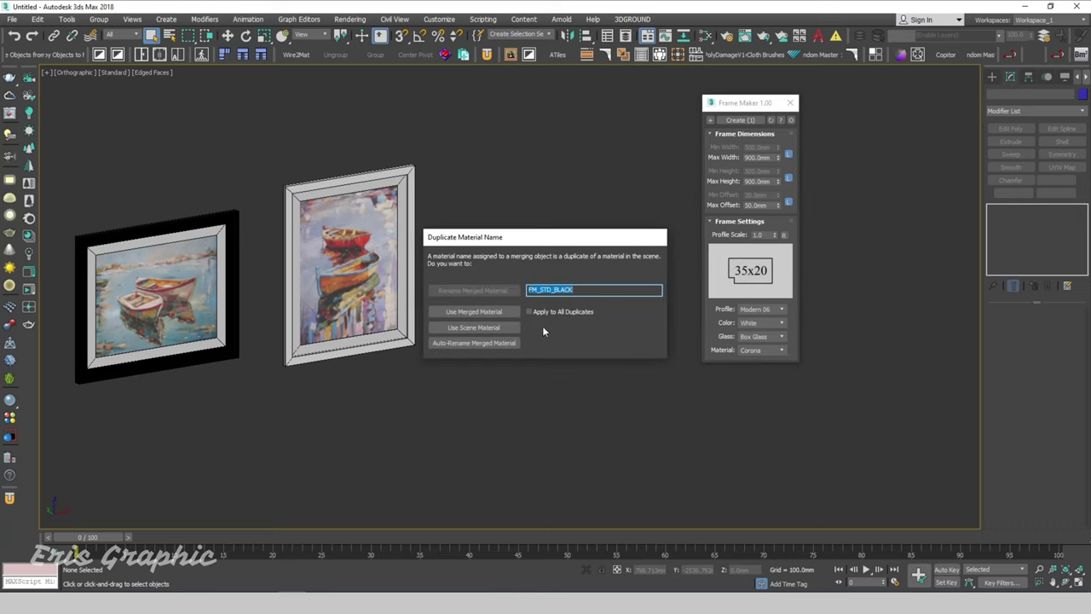
{"action": "left_click", "coordinate": [474, 342]}
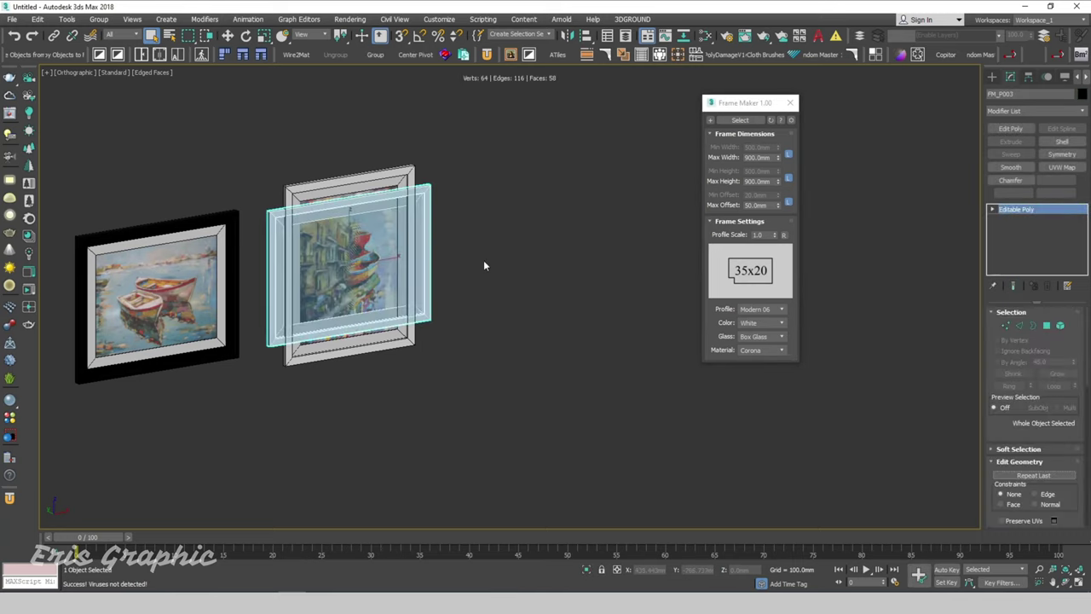
{"action": "left_click", "coordinate": [227, 35]}
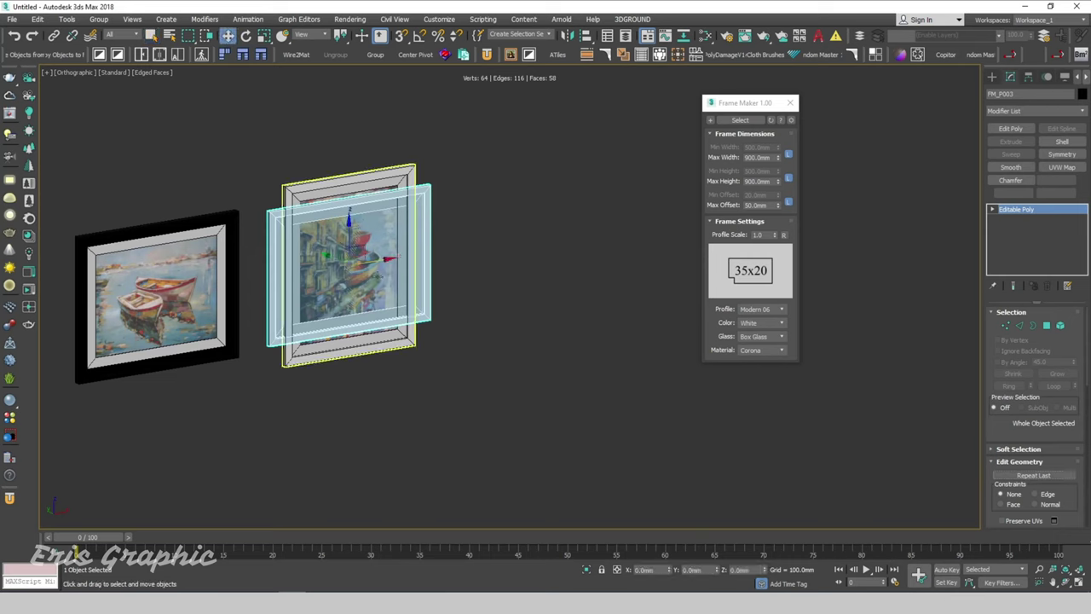
{"action": "left_click_drag", "start_coordinate": [375, 259], "coordinate": [555, 229]}
{"action": "left_click", "coordinate": [804, 377]}
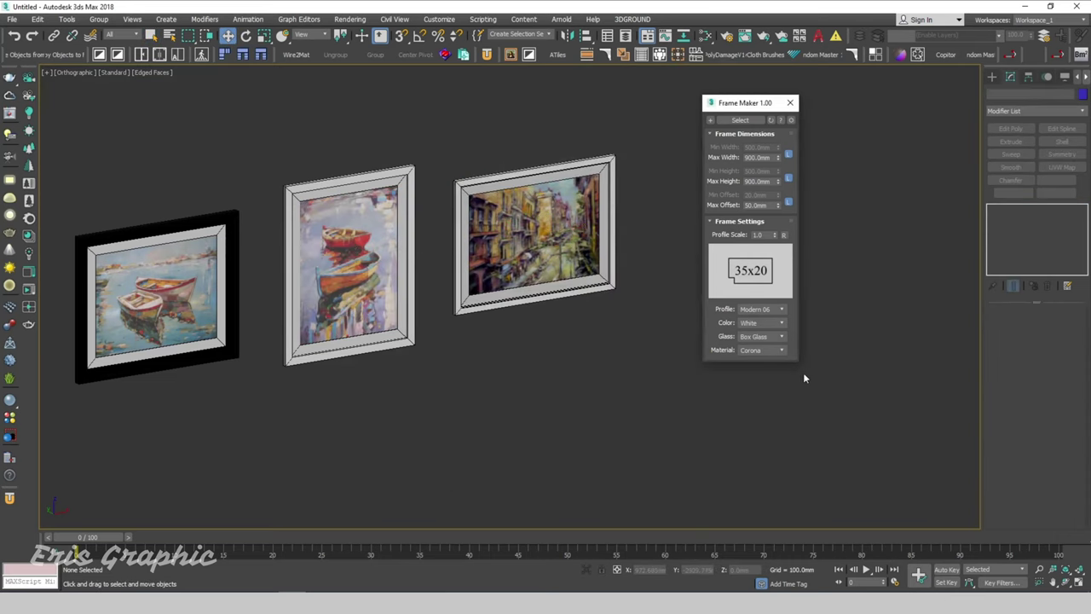
{"action": "left_click", "coordinate": [784, 323]}
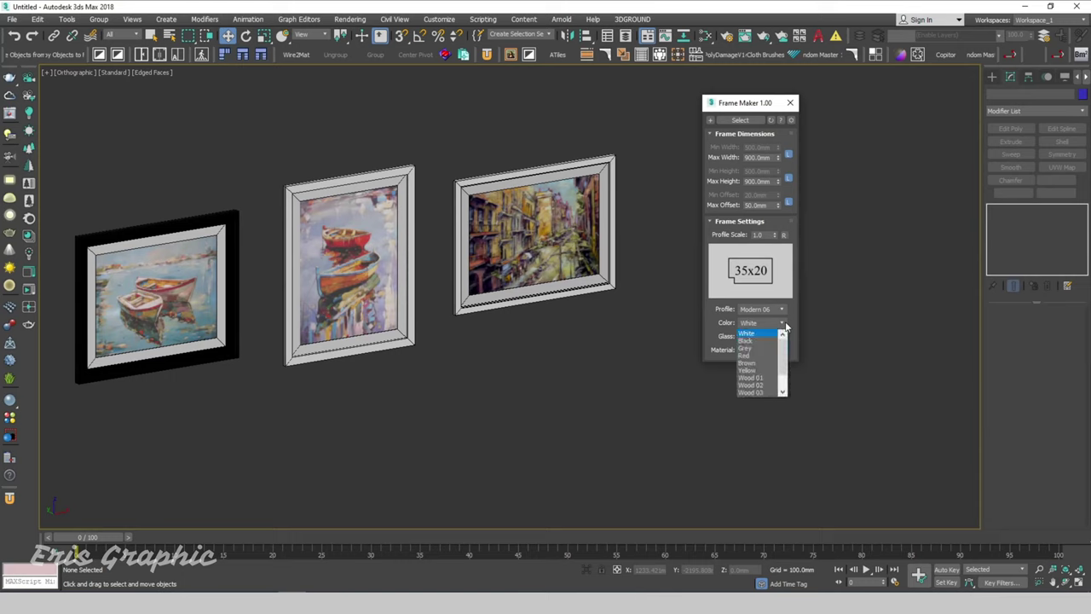
- Set the frame colour to Wood 01 and the profile to Classic 07
{"action": "left_click", "coordinate": [763, 368]}
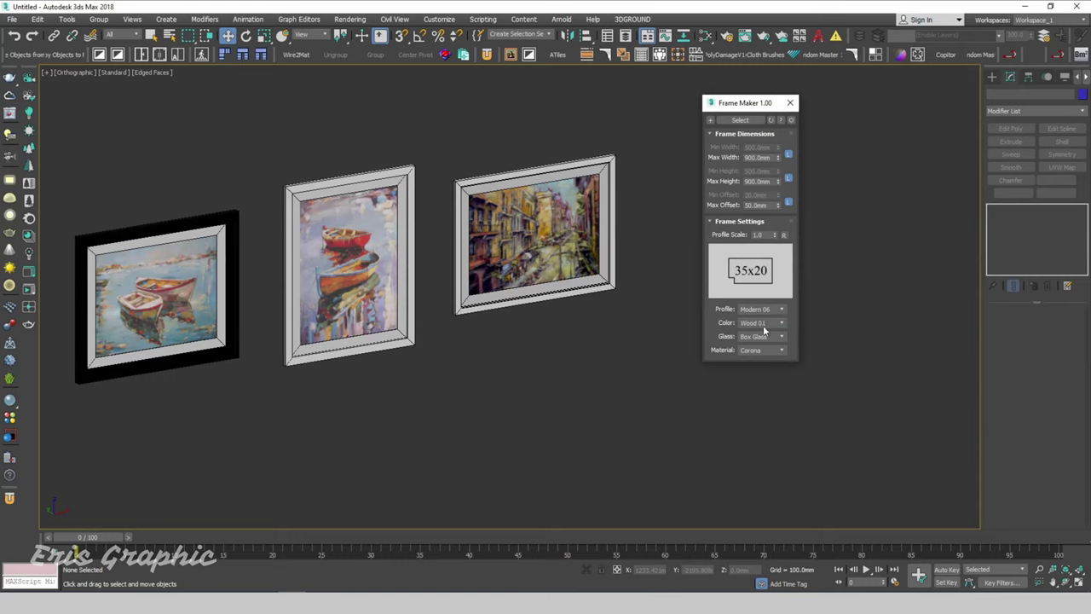
{"action": "left_click", "coordinate": [782, 310]}
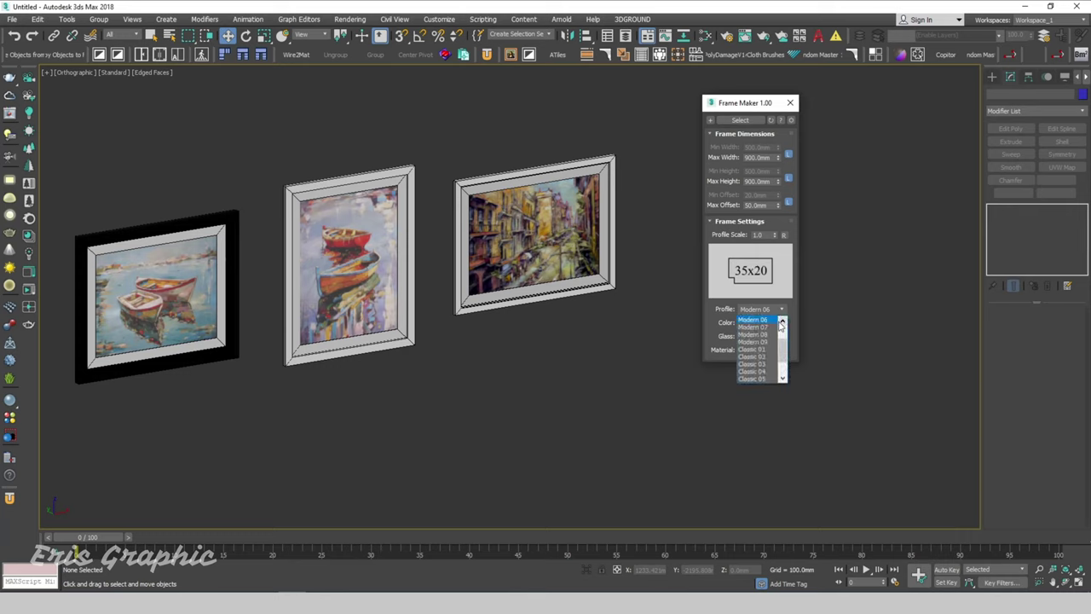
{"action": "left_click_drag", "start_coordinate": [777, 351], "coordinate": [779, 363]}
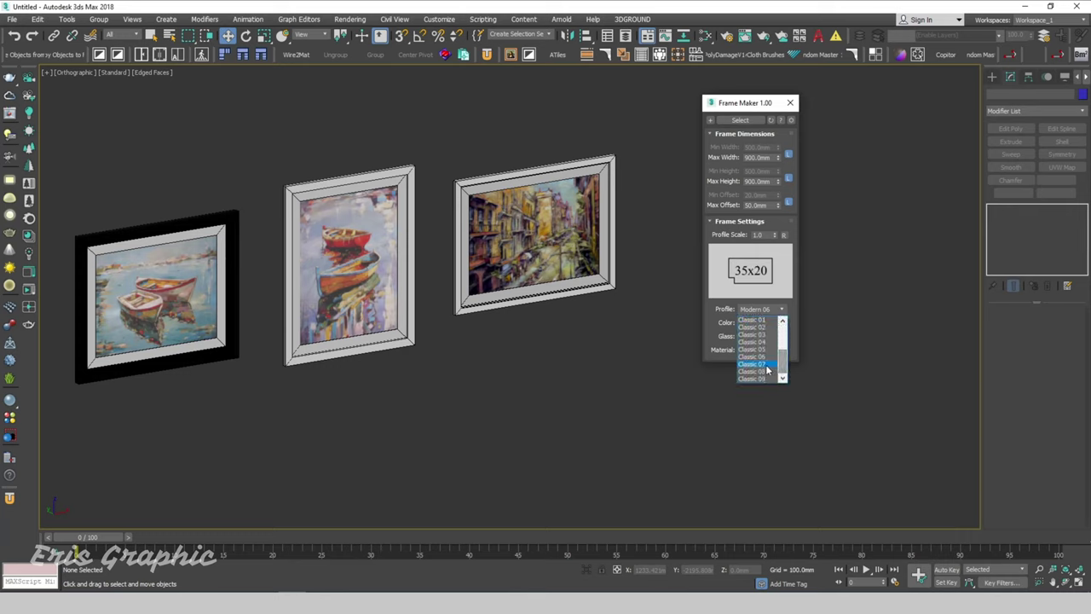
{"action": "left_click", "coordinate": [763, 367]}
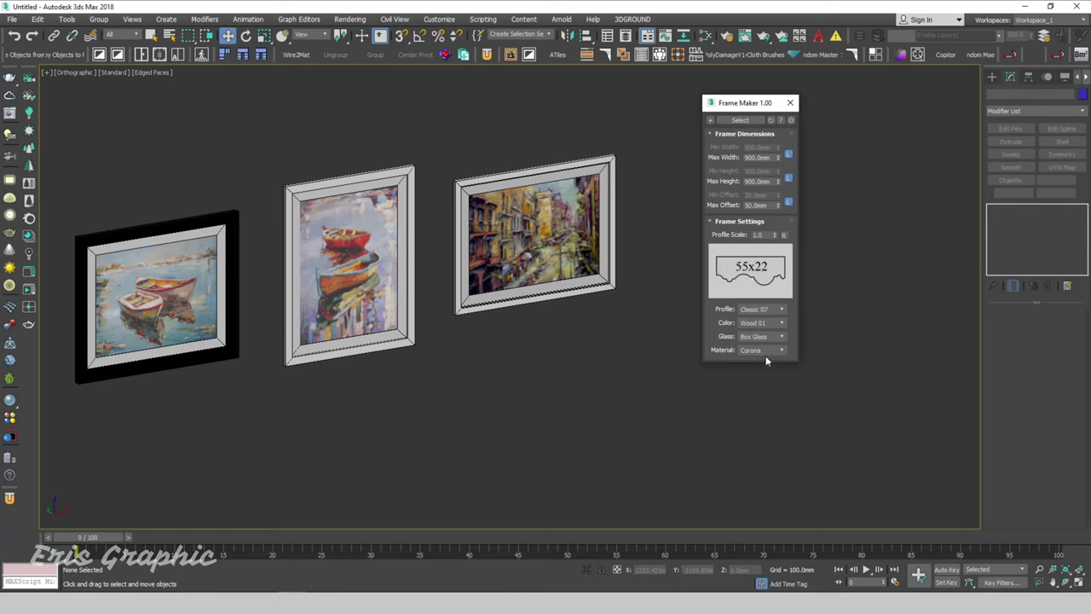
- Load the next painting image, create the fourth frame, and auto-rename its material
{"action": "left_click", "coordinate": [716, 120]}
{"action": "left_click", "coordinate": [385, 176]}
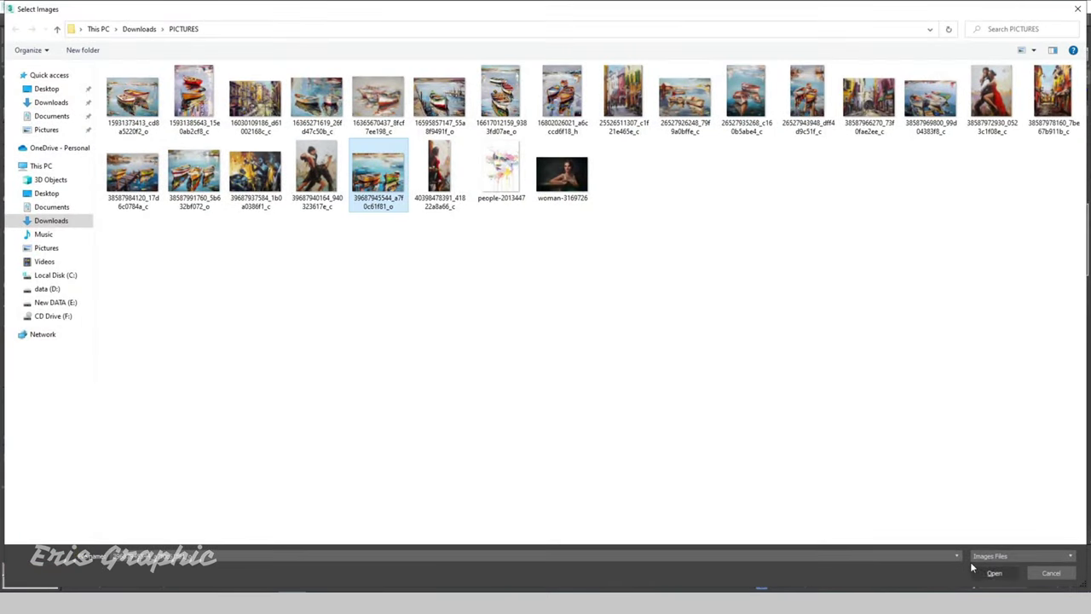
{"action": "left_click", "coordinate": [993, 572]}
{"action": "left_click", "coordinate": [741, 119]}
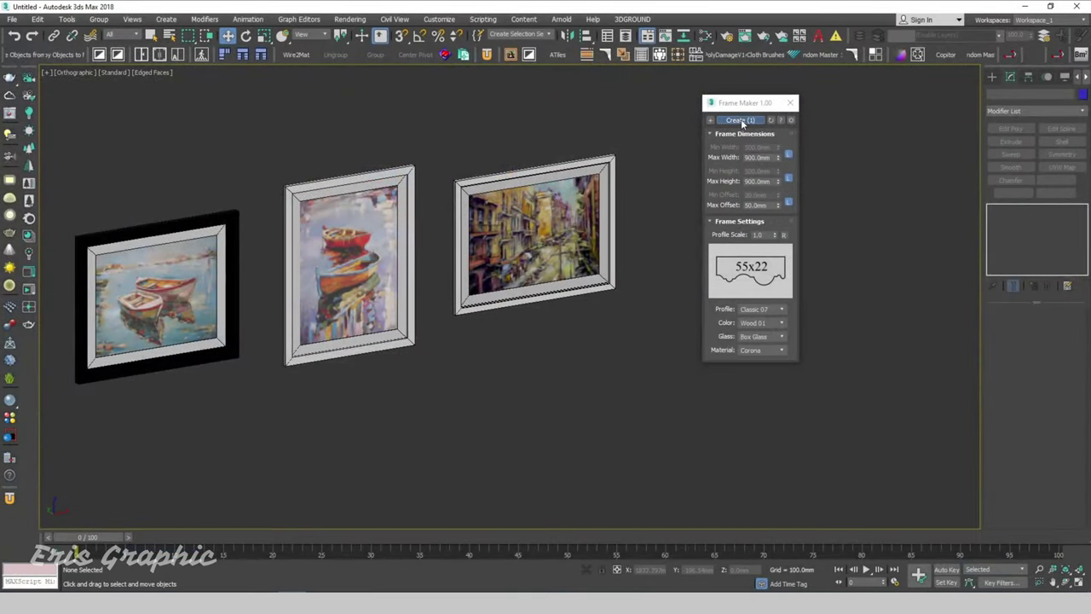
{"action": "left_click", "coordinate": [465, 342]}
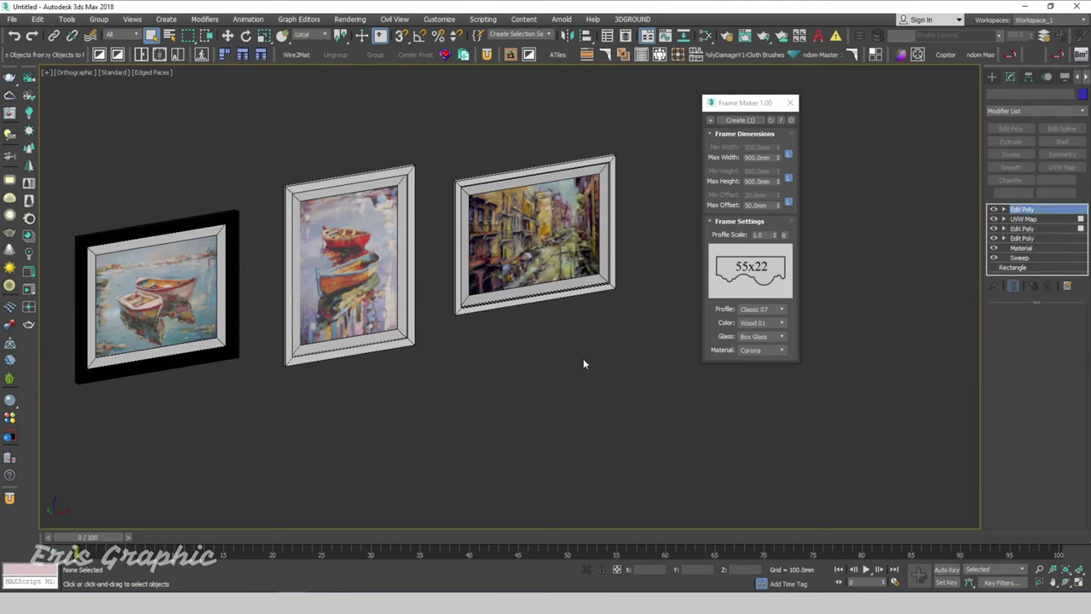
- Move the wood-framed painting to the row's right end, turn off edged faces, and zoom to inspect
{"action": "scroll", "coordinate": [576, 345], "scroll_direction": "down", "scroll_amount": 2}
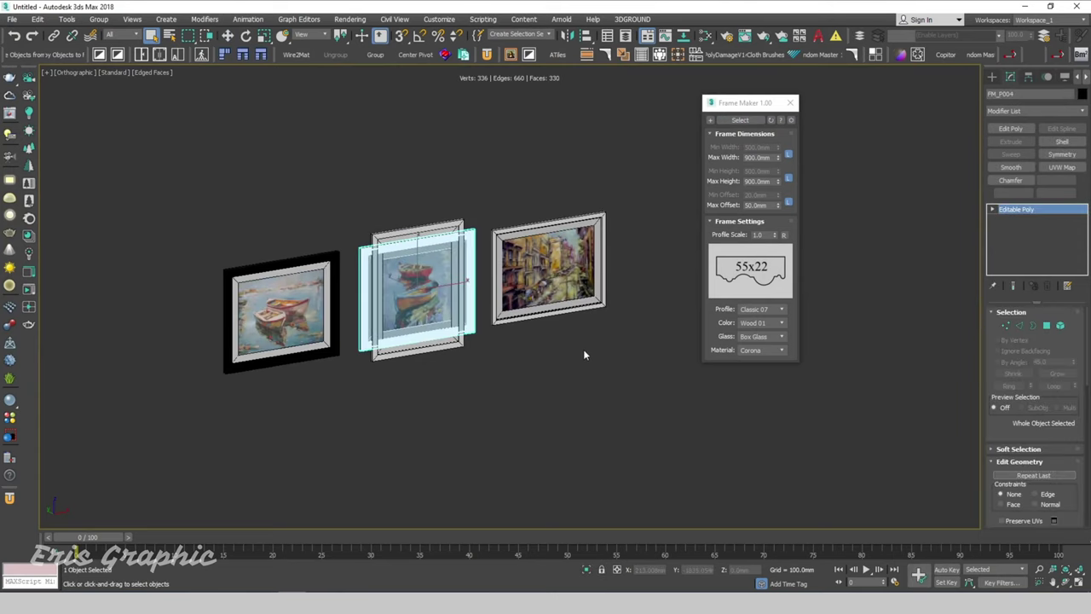
{"action": "left_click", "coordinate": [228, 35]}
{"action": "middle_click_drag", "start_coordinate": [293, 150], "coordinate": [85, 162]}
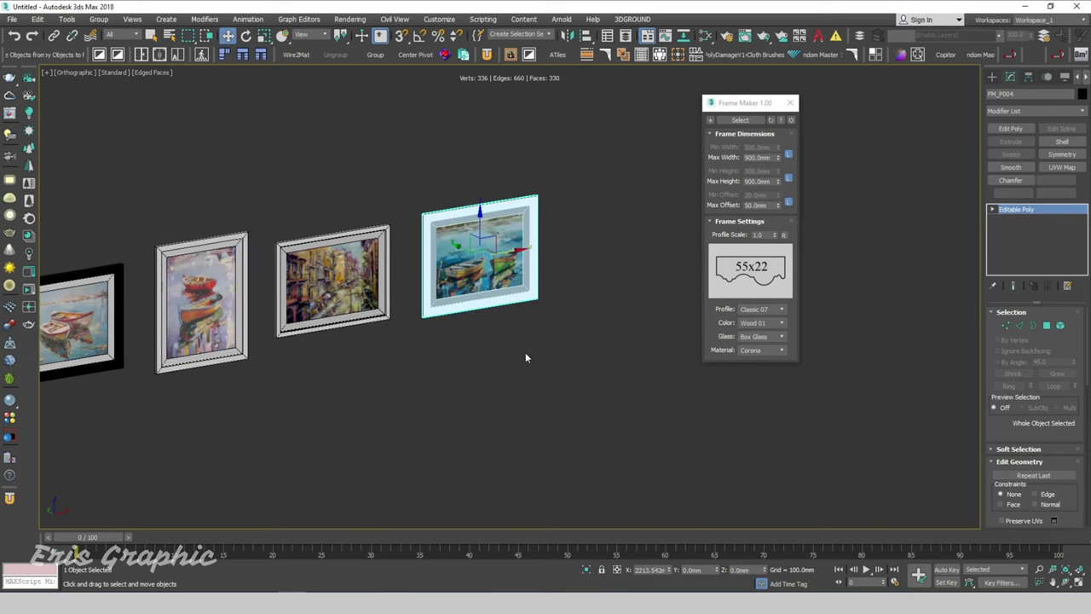
{"action": "left_click", "coordinate": [513, 376]}
{"action": "key", "text": "F4"}
{"action": "scroll", "coordinate": [435, 203], "scroll_direction": "up", "scroll_amount": 5}
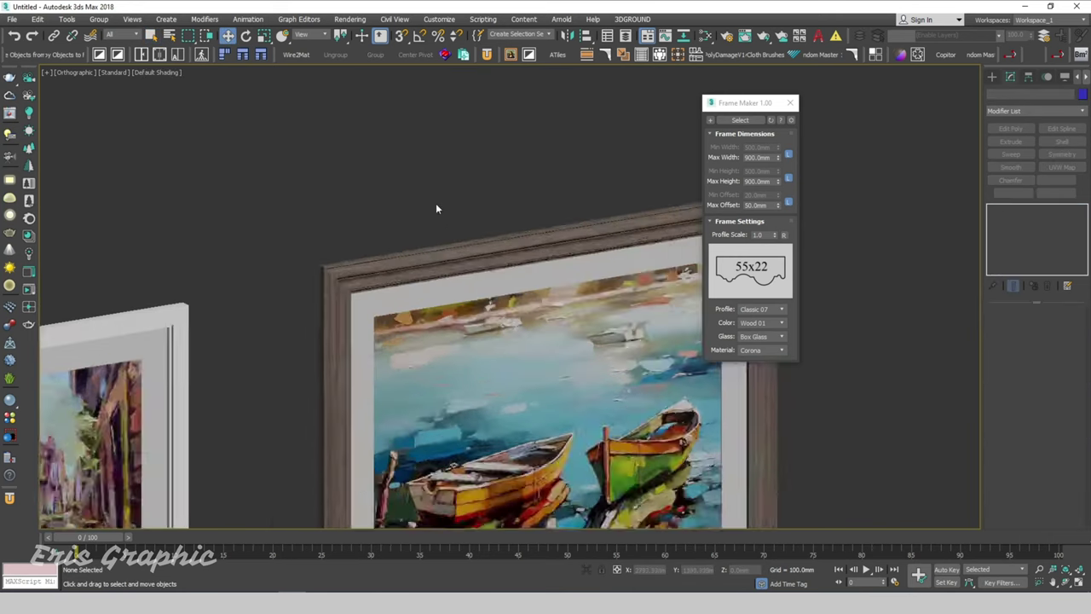
{"action": "scroll", "coordinate": [435, 203], "scroll_direction": "up", "scroll_amount": 3}
{"action": "scroll", "coordinate": [384, 213], "scroll_direction": "up", "scroll_amount": 3}
{"action": "scroll", "coordinate": [318, 226], "scroll_direction": "down", "scroll_amount": 5}
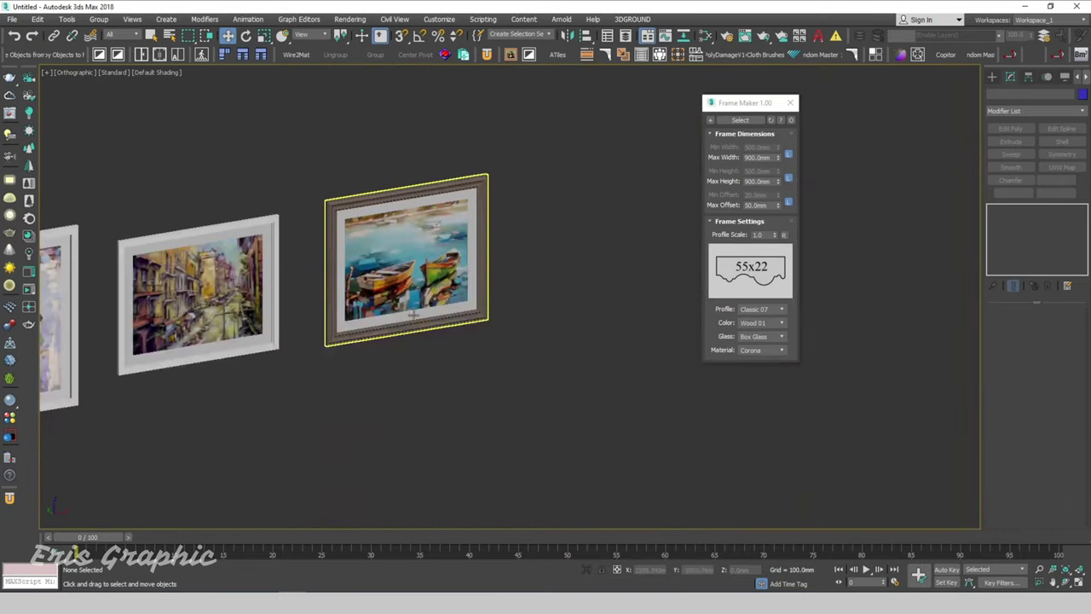
{"action": "scroll", "coordinate": [598, 290], "scroll_direction": "down", "scroll_amount": 3}
{"action": "scroll", "coordinate": [521, 365], "scroll_direction": "down", "scroll_amount": 2}
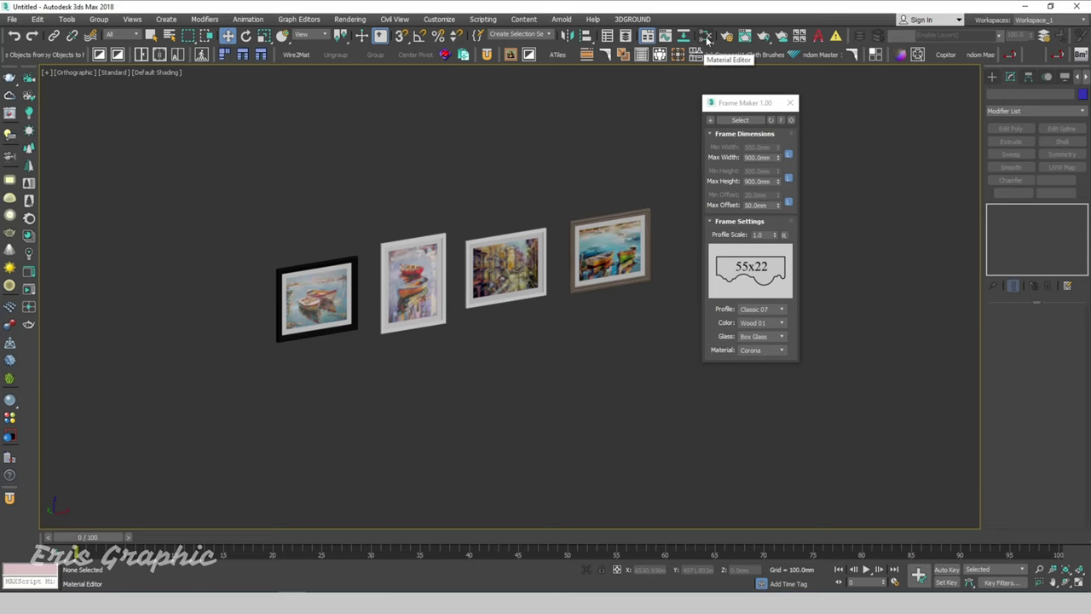
{"action": "left_click", "coordinate": [706, 35]}
{"action": "left_click_drag", "start_coordinate": [741, 248], "coordinate": [879, 82]}
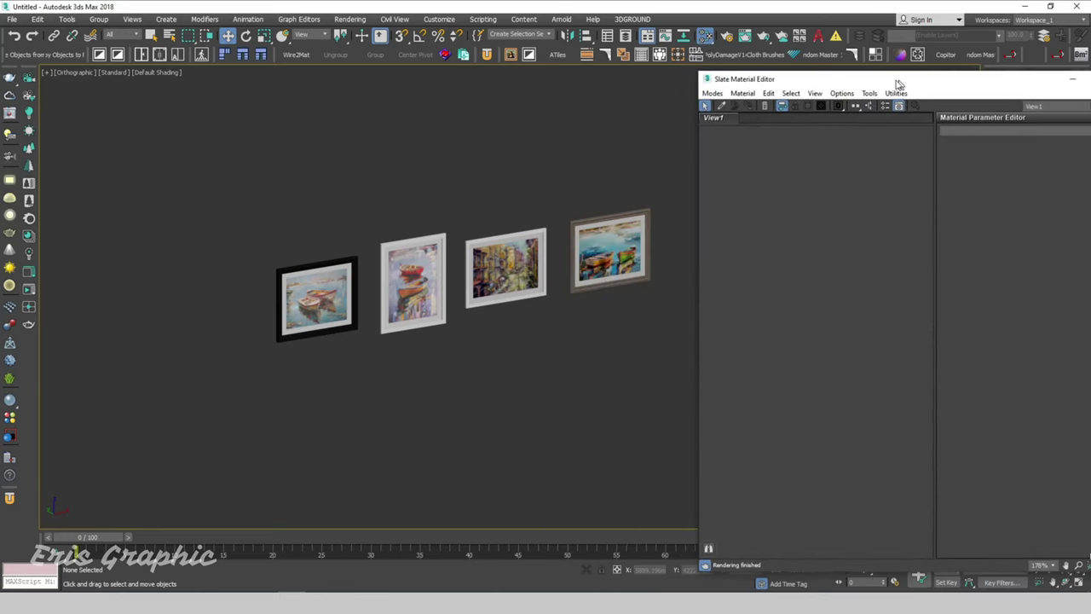
{"action": "left_click", "coordinate": [699, 96]}
{"action": "left_click", "coordinate": [735, 125]}
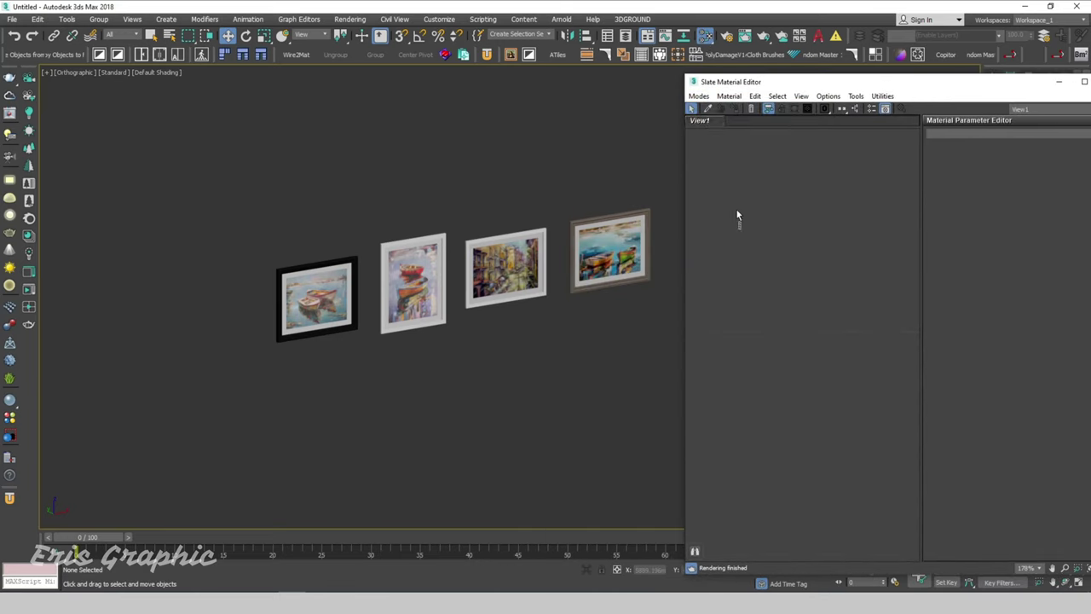
{"action": "left_click", "coordinate": [706, 108]}
{"action": "scroll", "coordinate": [651, 230], "scroll_direction": "up", "scroll_amount": 5}
{"action": "left_click", "coordinate": [638, 217]}
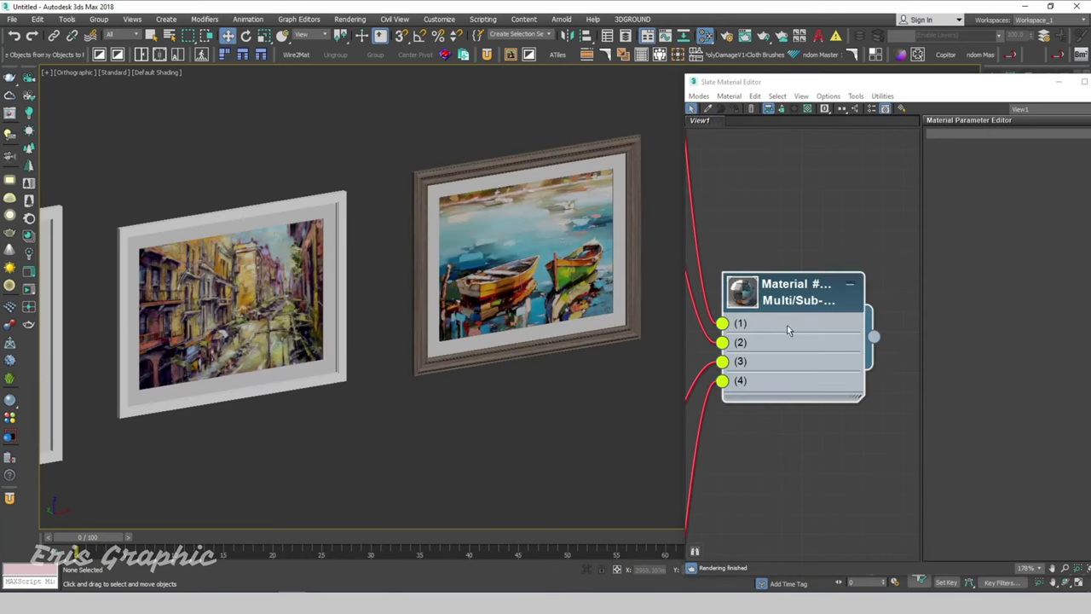
{"action": "scroll", "coordinate": [787, 325], "scroll_direction": "down", "scroll_amount": 5}
{"action": "middle_click_drag", "start_coordinate": [779, 227], "coordinate": [888, 445]}
{"action": "scroll", "coordinate": [745, 259], "scroll_direction": "up", "scroll_amount": 3}
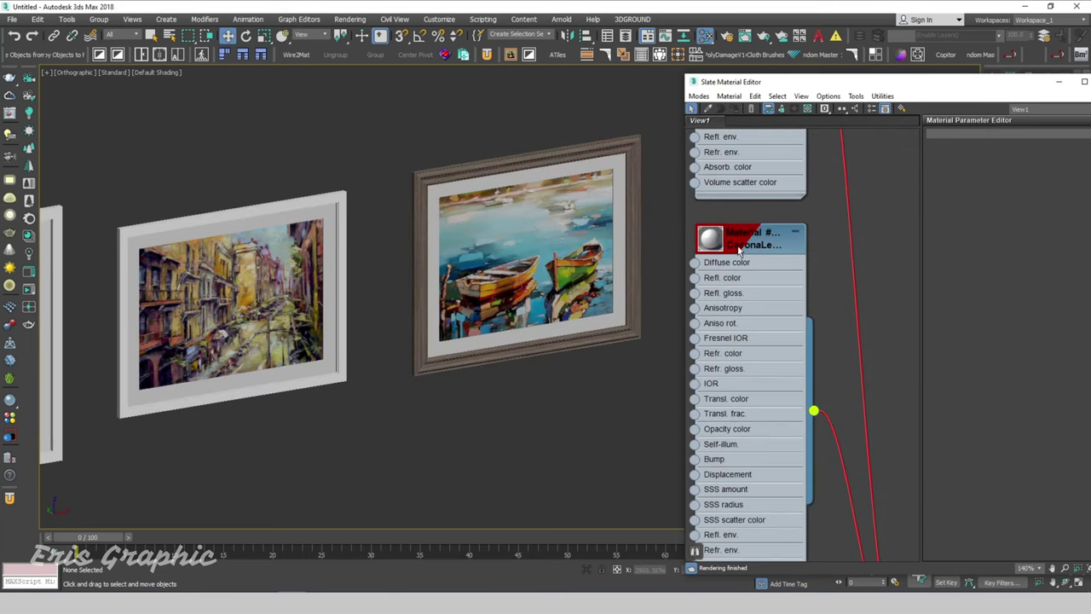
{"action": "scroll", "coordinate": [740, 249], "scroll_direction": "down", "scroll_amount": 3}
{"action": "scroll", "coordinate": [843, 264], "scroll_direction": "down", "scroll_amount": 3}
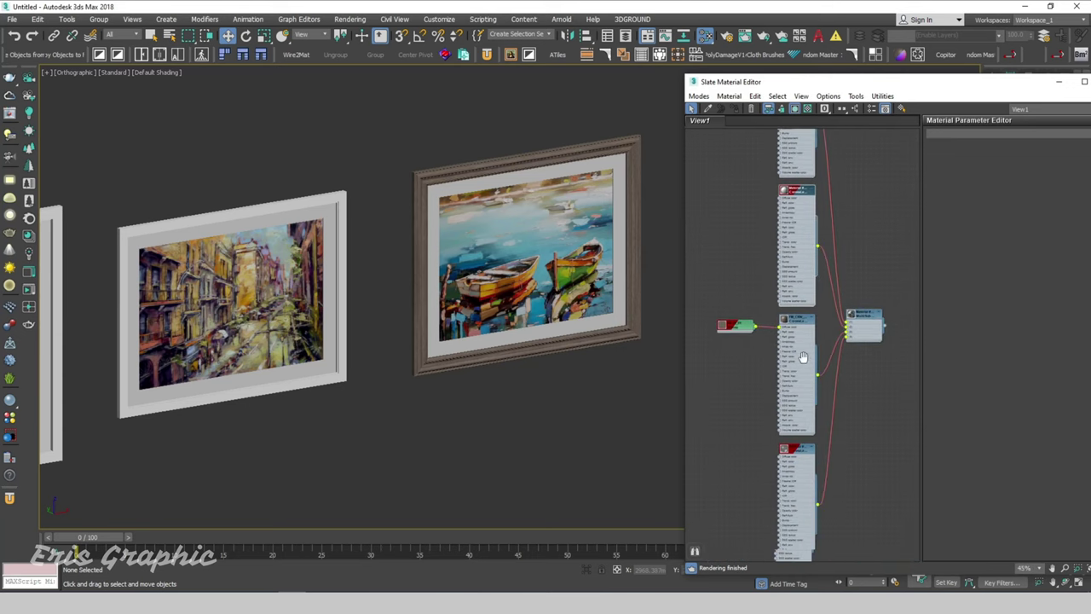
{"action": "scroll", "coordinate": [802, 357], "scroll_direction": "up", "scroll_amount": 3}
{"action": "scroll", "coordinate": [802, 358], "scroll_direction": "up", "scroll_amount": 2}
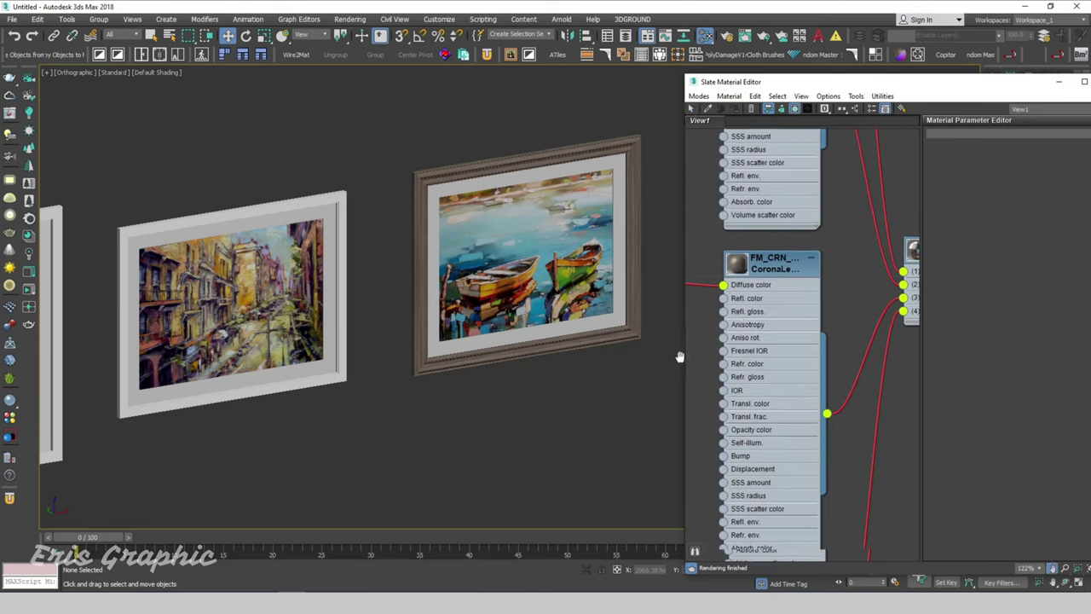
{"action": "scroll", "coordinate": [841, 228], "scroll_direction": "down", "scroll_amount": 1}
{"action": "scroll", "coordinate": [841, 228], "scroll_direction": "down", "scroll_amount": 2}
{"action": "scroll", "coordinate": [842, 227], "scroll_direction": "down", "scroll_amount": 2}
{"action": "scroll", "coordinate": [841, 228], "scroll_direction": "down", "scroll_amount": 2}
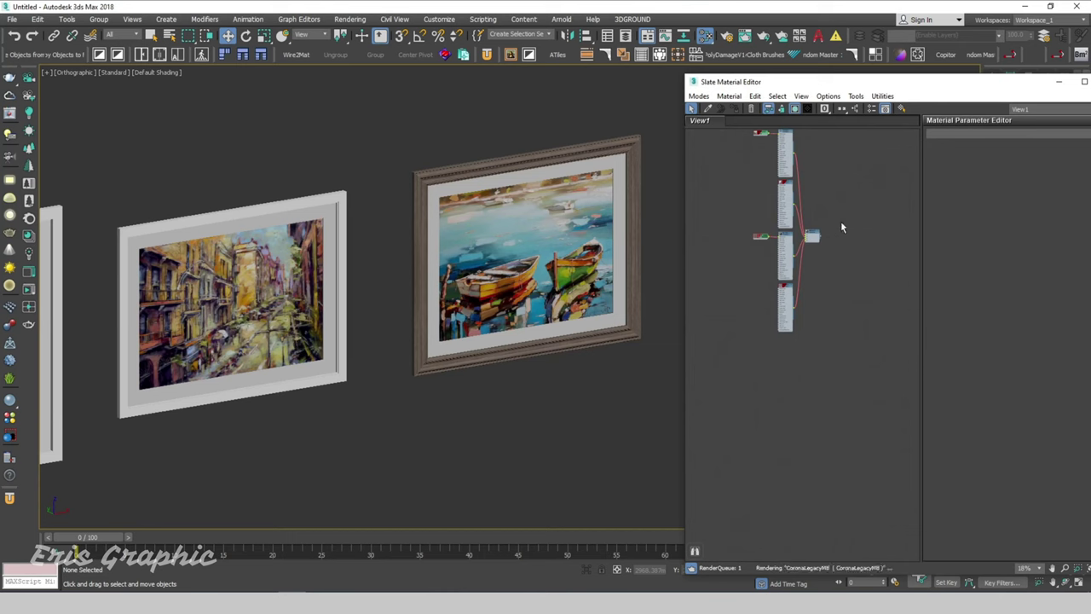
{"action": "middle_click_drag", "start_coordinate": [840, 220], "coordinate": [846, 437]}
{"action": "mouse_move", "coordinate": [236, 155]}
{"action": "middle_mouse_down"}
{"action": "mouse_move", "coordinate": [538, 156]}
{"action": "mouse_move", "coordinate": [818, 93]}
{"action": "middle_mouse_up"}
{"action": "left_click", "coordinate": [358, 162]}
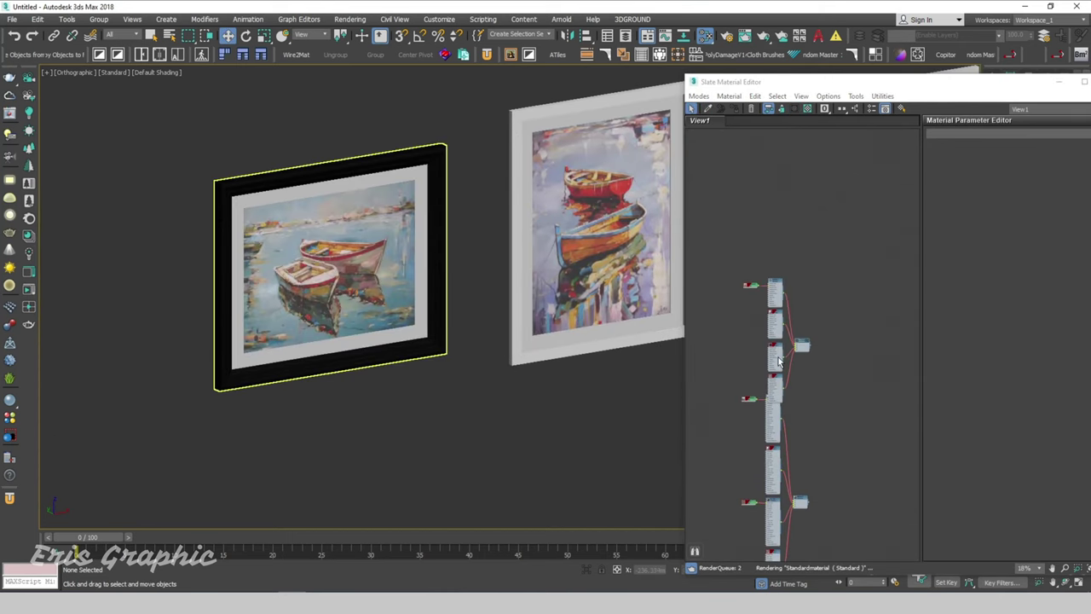
{"action": "scroll", "coordinate": [778, 362], "scroll_direction": "up", "scroll_amount": 2}
{"action": "scroll", "coordinate": [771, 341], "scroll_direction": "up", "scroll_amount": 1}
{"action": "scroll", "coordinate": [758, 299], "scroll_direction": "up", "scroll_amount": 1}
{"action": "scroll", "coordinate": [752, 271], "scroll_direction": "up", "scroll_amount": 1}
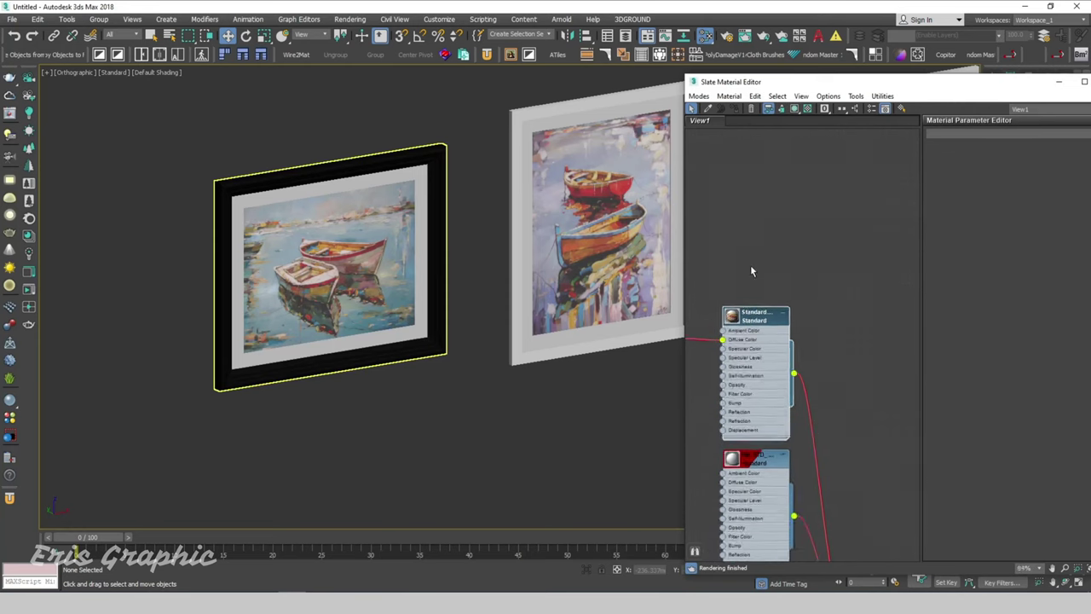
{"action": "scroll", "coordinate": [751, 271], "scroll_direction": "down", "scroll_amount": 2}
{"action": "scroll", "coordinate": [793, 271], "scroll_direction": "down", "scroll_amount": 1}
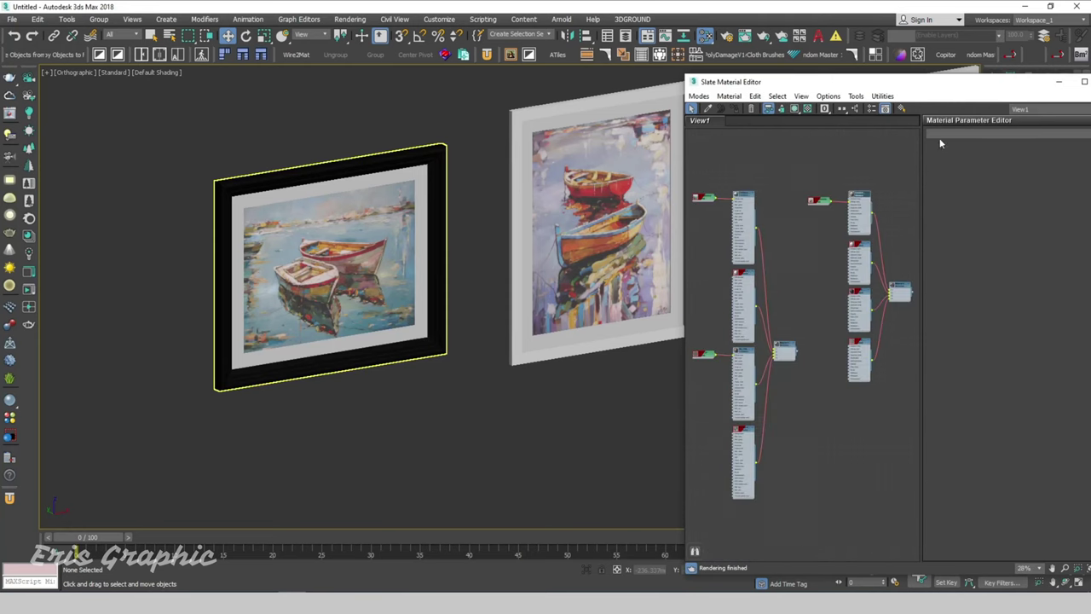
{"action": "left_click", "coordinate": [1084, 81]}
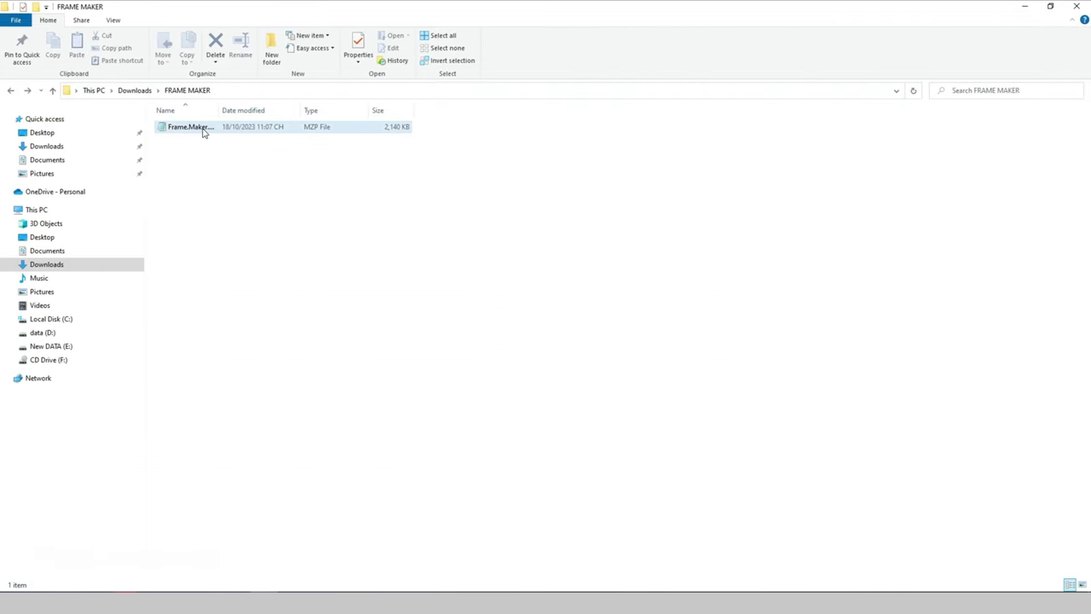
- Copy the downloaded Frame Maker .mzp script file
{"action": "left_click", "coordinate": [203, 132]}
{"action": "right_click", "coordinate": [202, 128]}
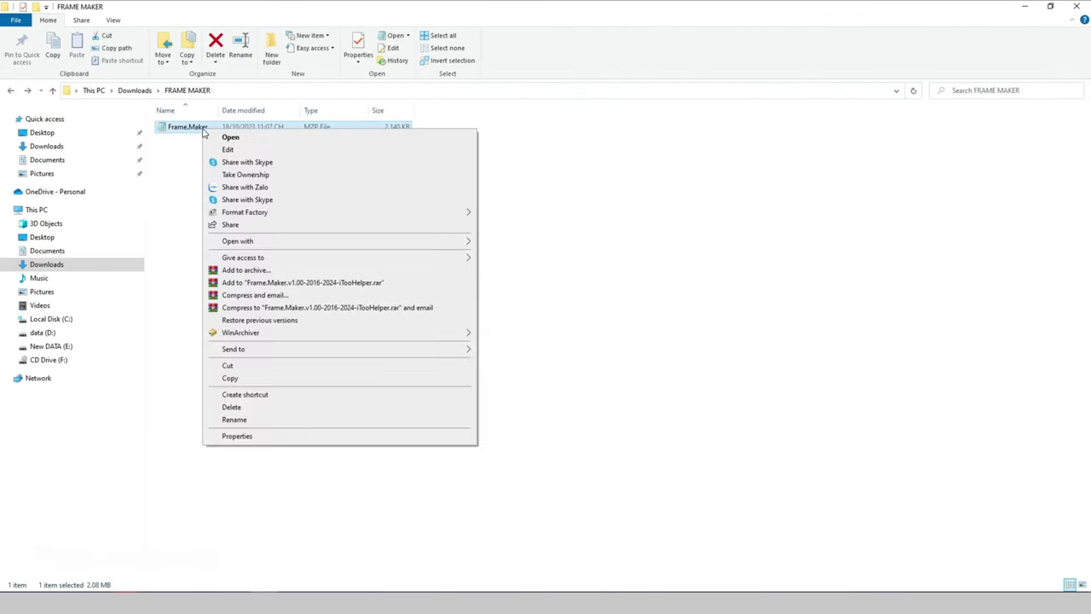
{"action": "left_click", "coordinate": [230, 378]}
- Navigate to C: › Program Files › Autodesk › 3ds Max 2018 › scripts
{"action": "left_click", "coordinate": [59, 320]}
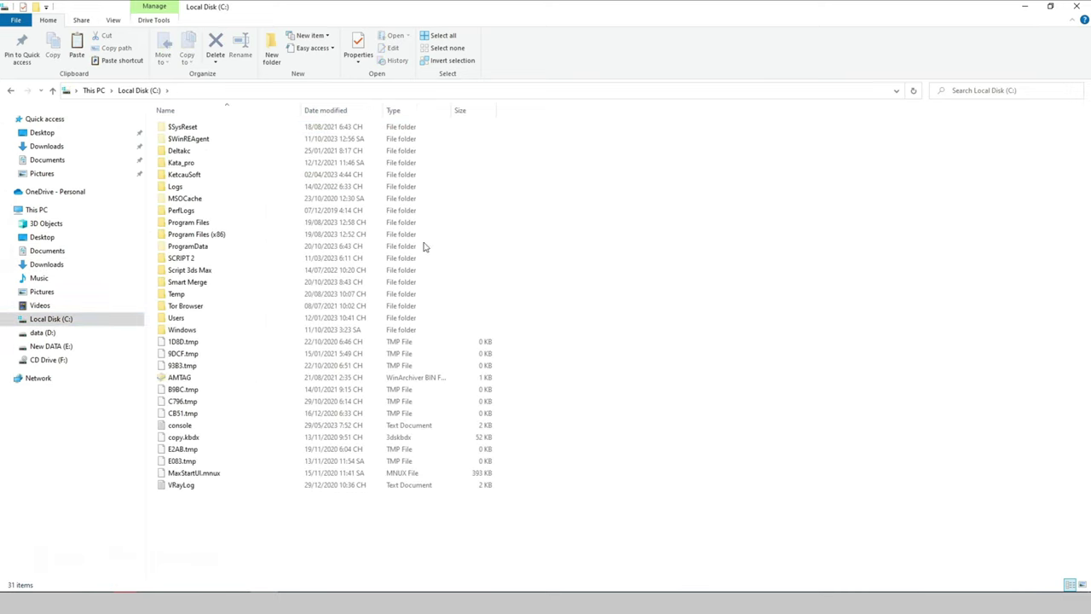
{"action": "double_click", "coordinate": [189, 221]}
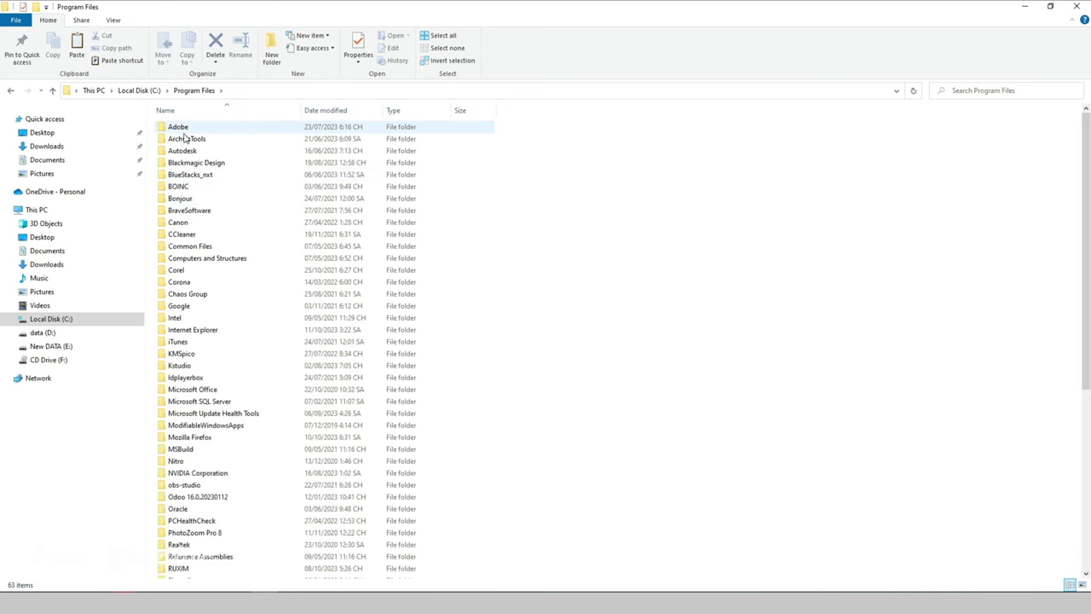
{"action": "double_click", "coordinate": [191, 150]}
{"action": "left_click", "coordinate": [193, 128]}
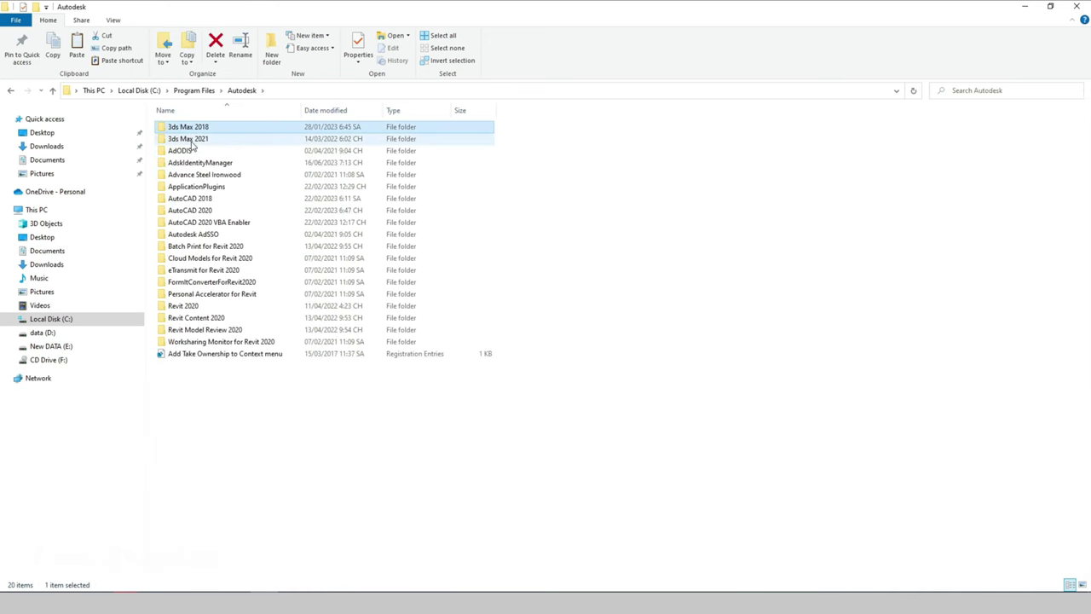
{"action": "left_click", "coordinate": [603, 184]}
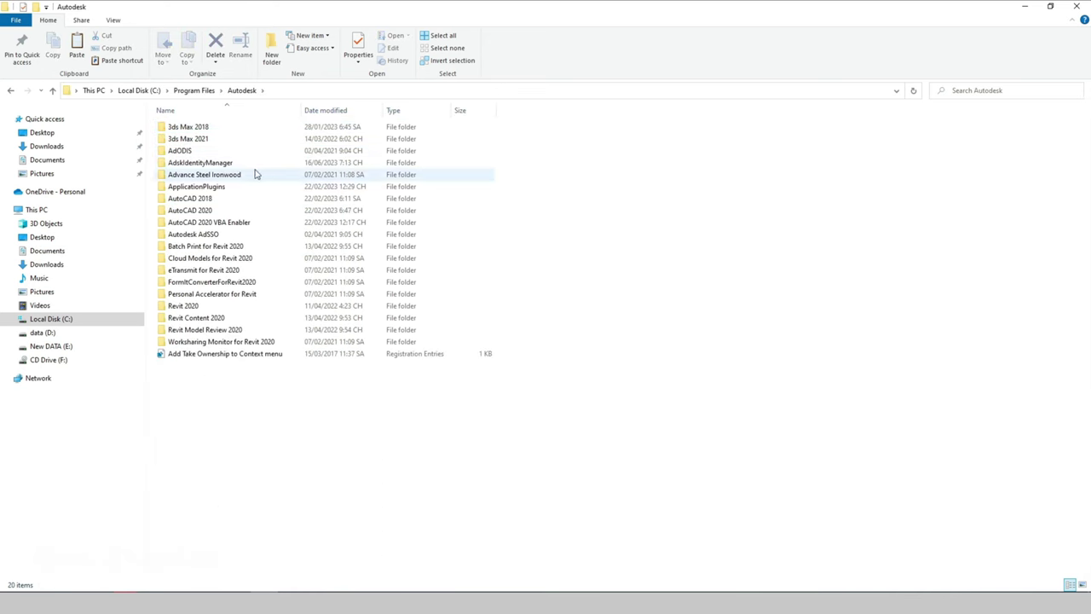
{"action": "left_click", "coordinate": [204, 129]}
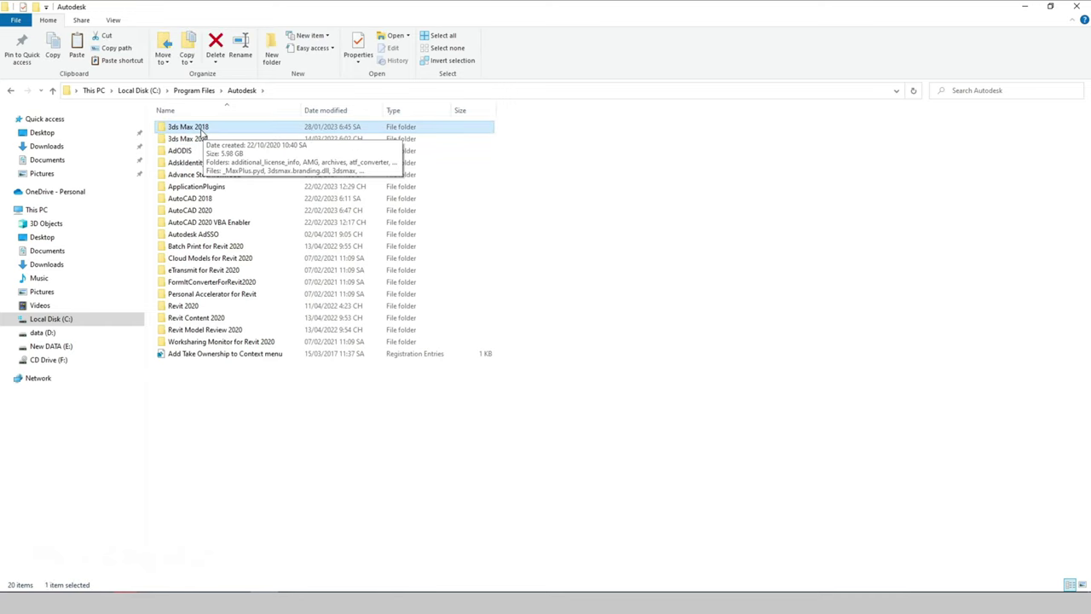
{"action": "double_click", "coordinate": [204, 130]}
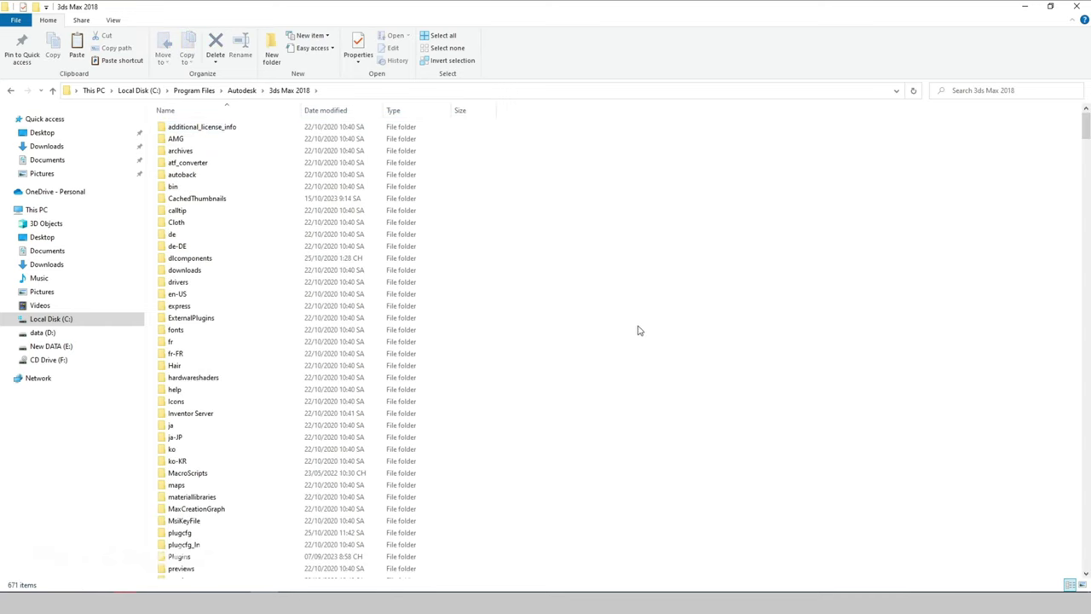
{"action": "scroll", "coordinate": [640, 331], "scroll_direction": "down", "scroll_amount": 4}
{"action": "scroll", "coordinate": [300, 485], "scroll_direction": "down", "scroll_amount": 4}
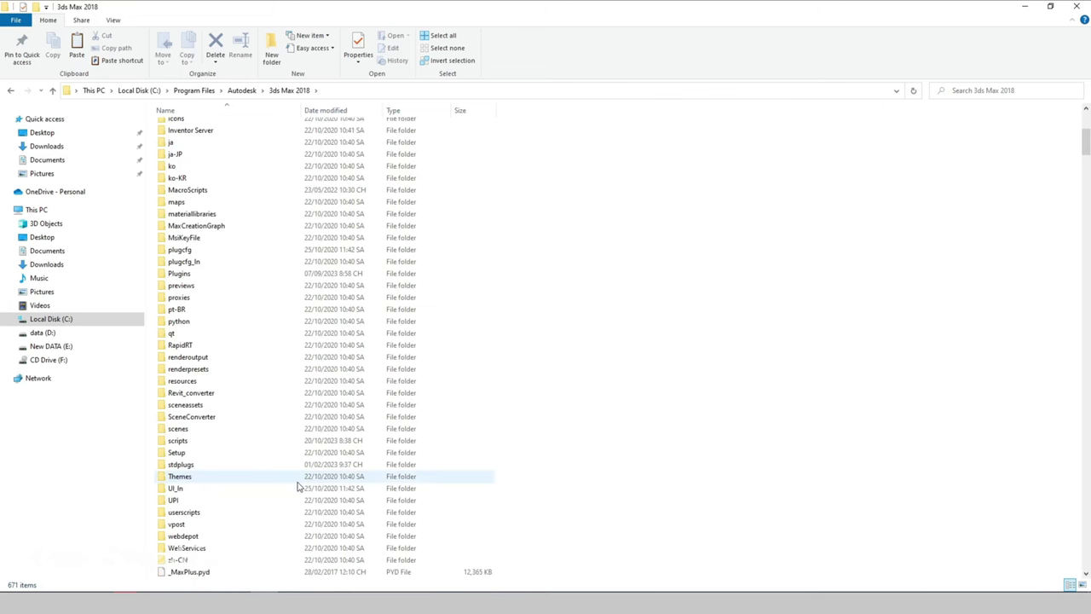
{"action": "left_click", "coordinate": [190, 442]}
{"action": "double_click", "coordinate": [191, 442]}
- Paste the Frame Maker script into the scripts folder and clear the selection
{"action": "right_click", "coordinate": [685, 299]}
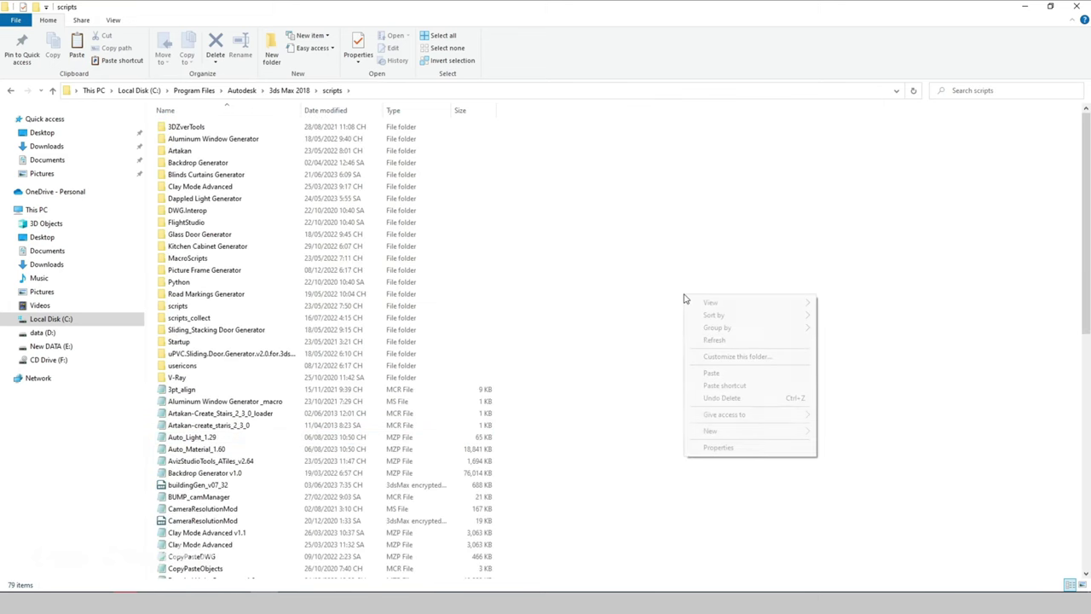
{"action": "left_click", "coordinate": [720, 375]}
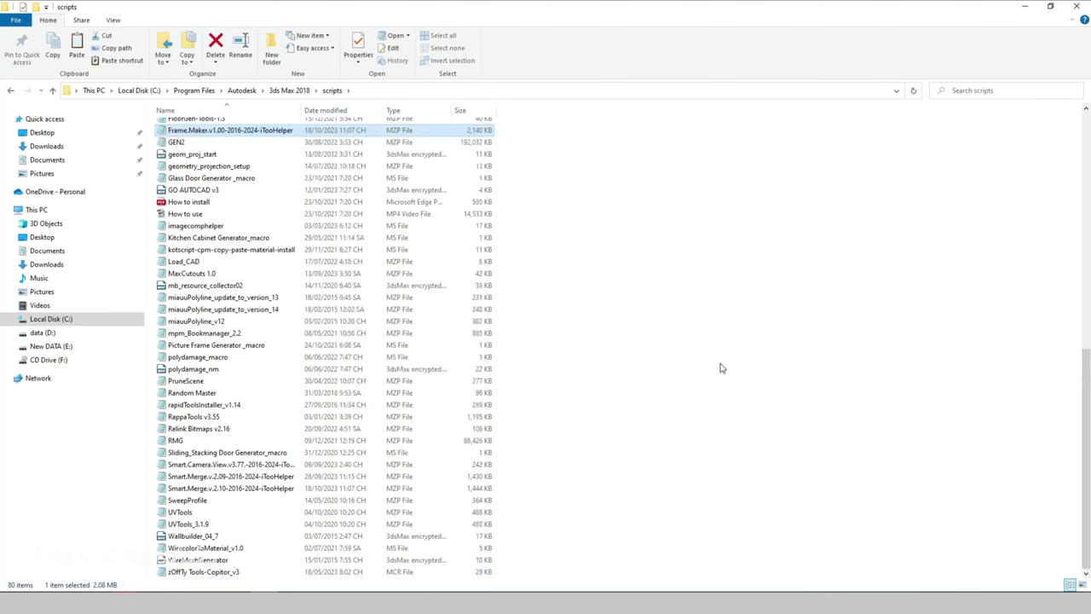
{"action": "left_click", "coordinate": [740, 319]}
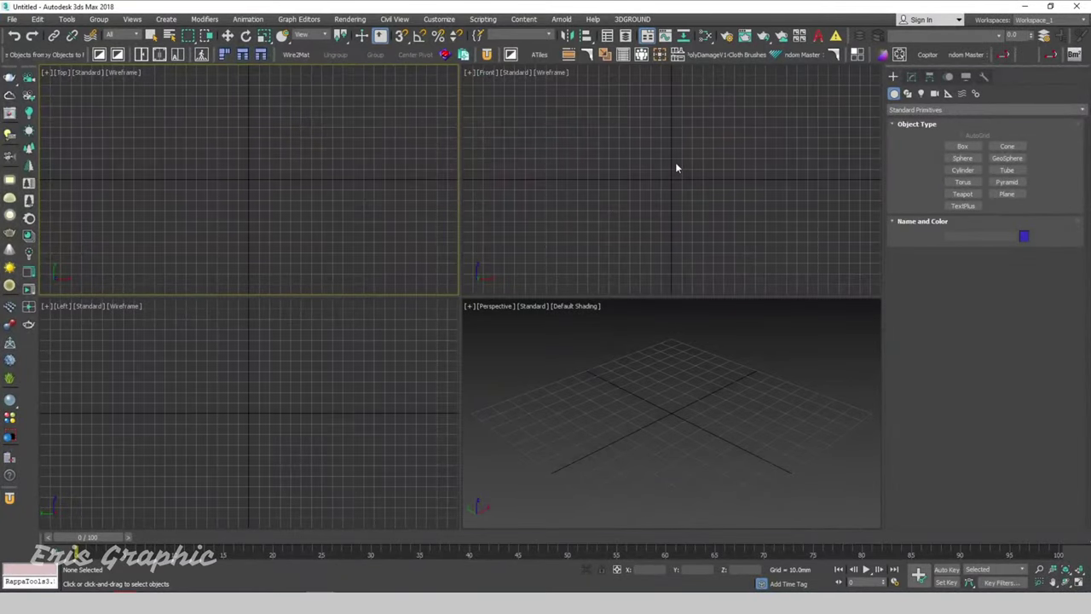
- Run the Frame.Maker .mzp script from the scripts folder via Scripting > Run Script
{"action": "left_click", "coordinate": [675, 167]}
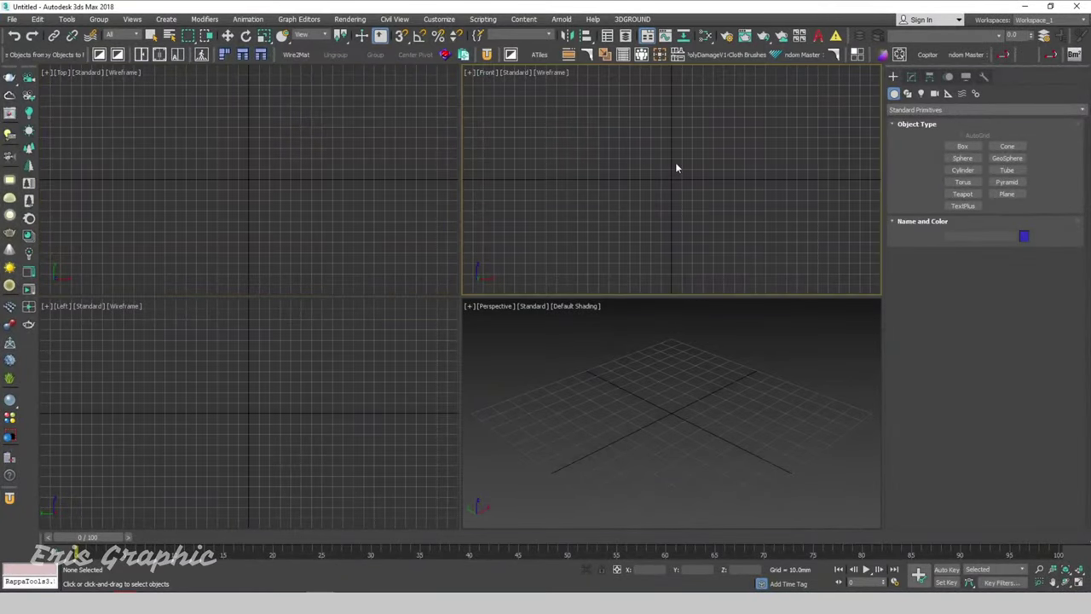
{"action": "left_click", "coordinate": [484, 20]}
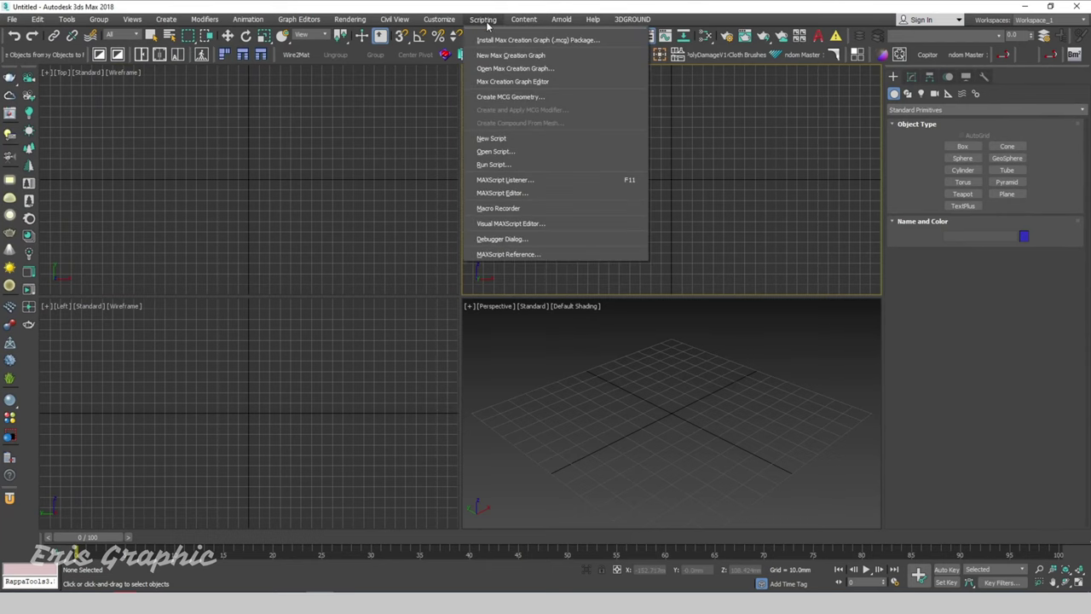
{"action": "left_click", "coordinate": [506, 154]}
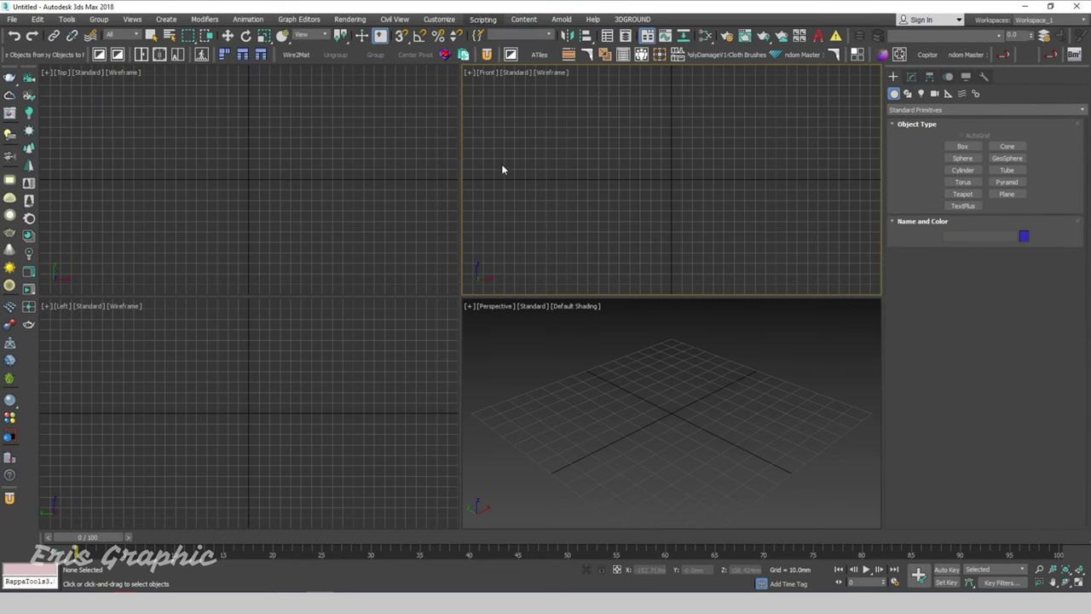
{"action": "key", "text": "f"}
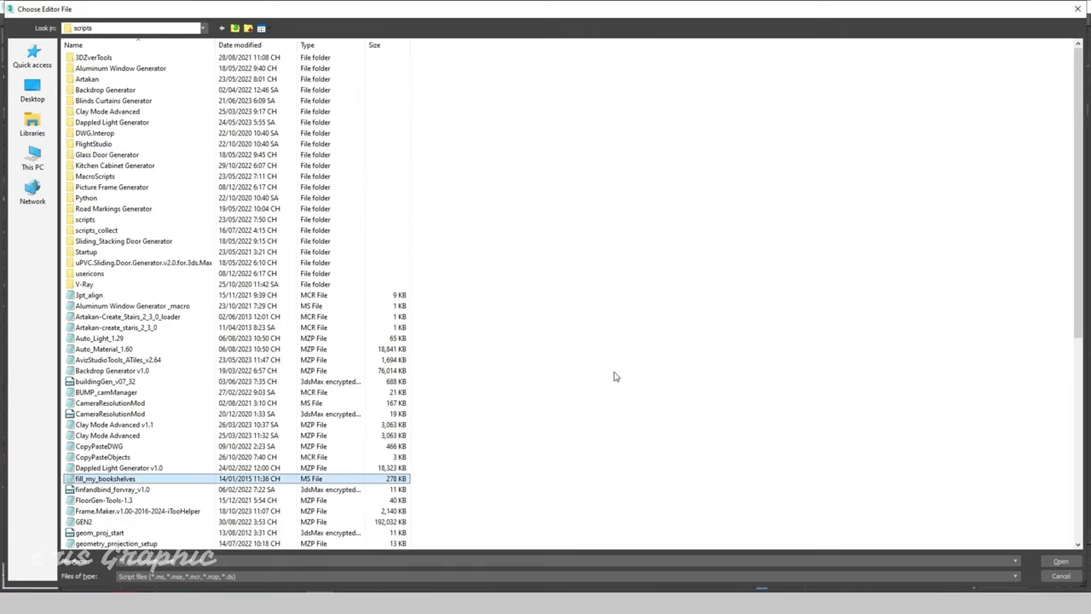
{"action": "left_click", "coordinate": [176, 513]}
{"action": "left_click", "coordinate": [1060, 560]}
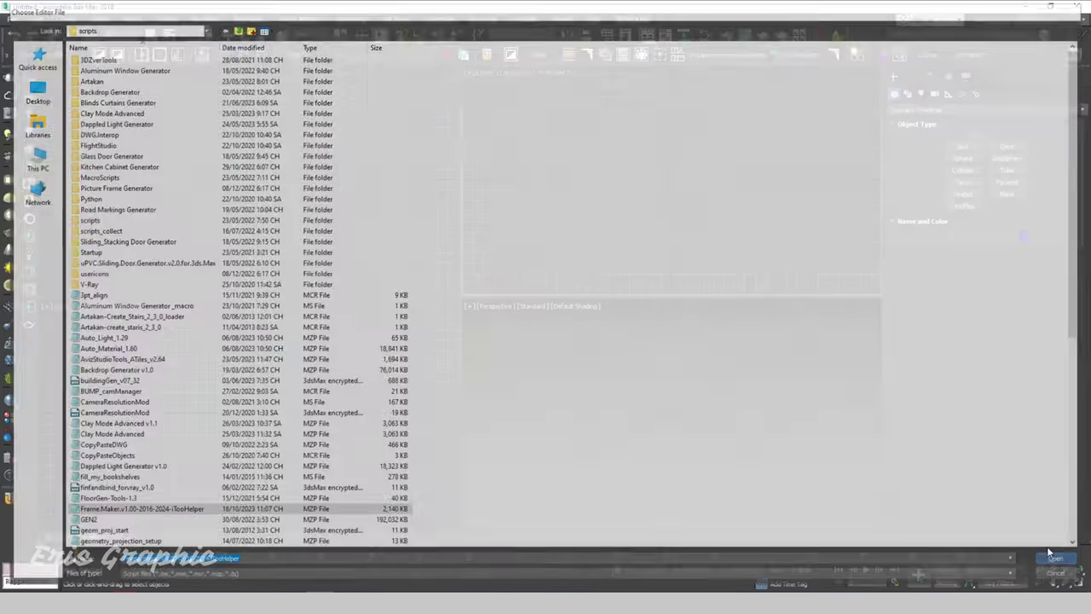
- Install Frame Maker, agree to reset its settings, confirm, and move its window up-right
{"action": "left_click", "coordinate": [517, 301]}
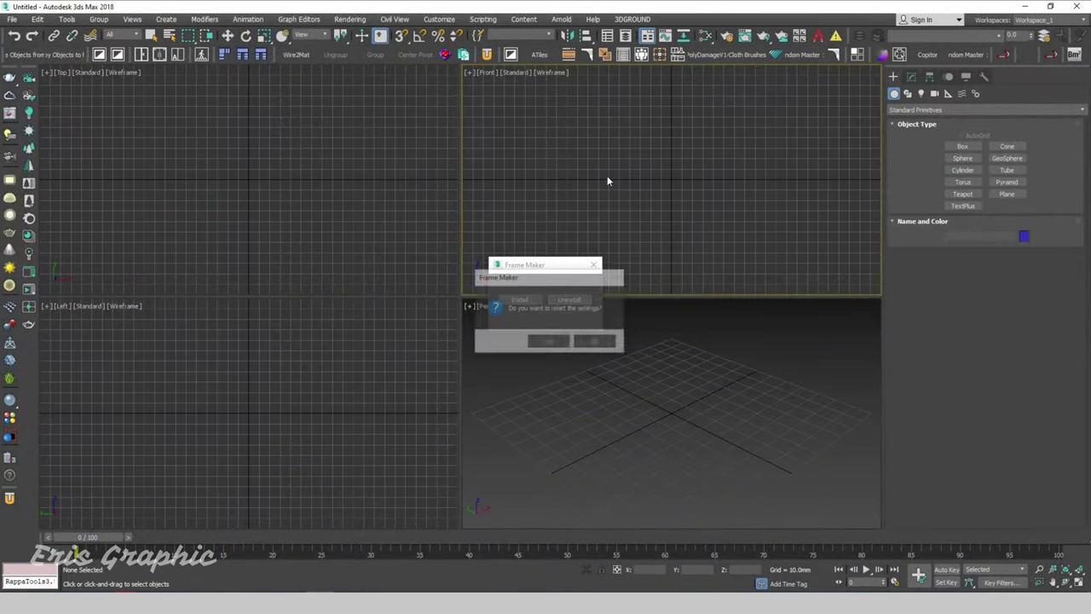
{"action": "left_click", "coordinate": [550, 342]}
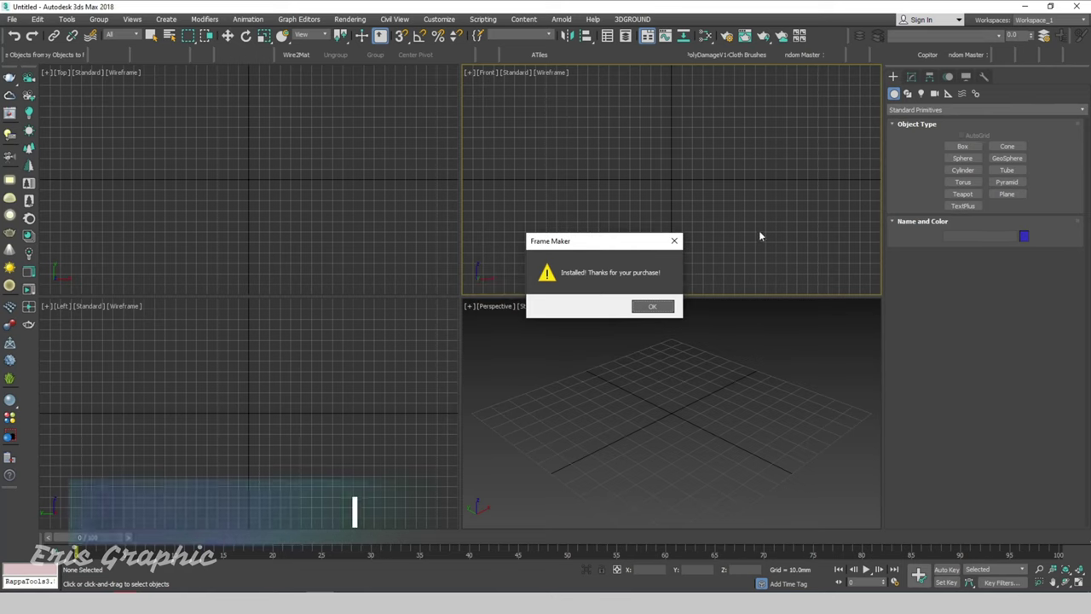
{"action": "left_click", "coordinate": [674, 240]}
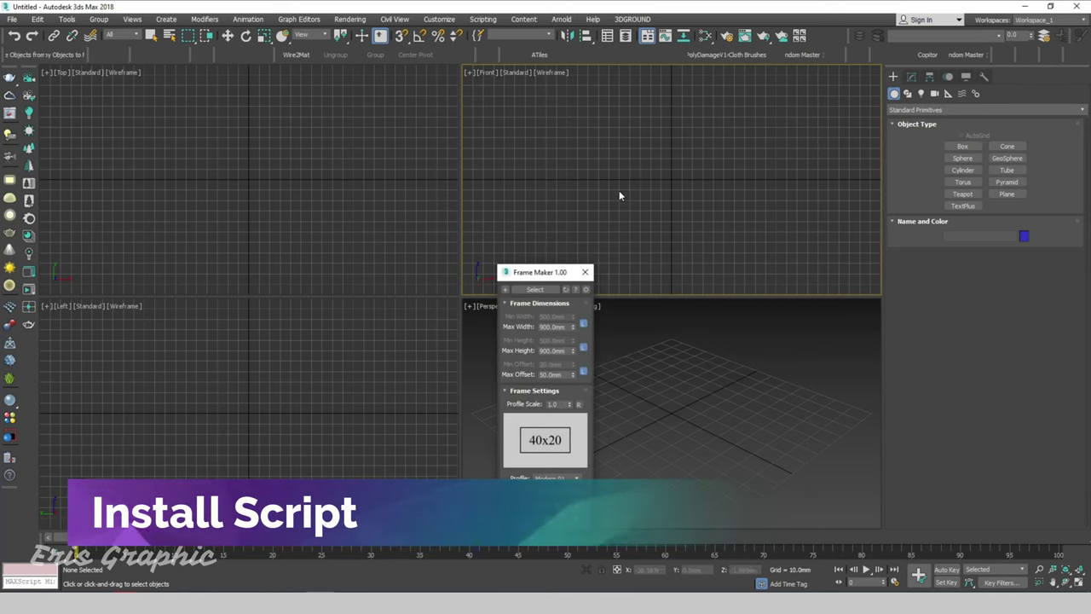
{"action": "left_click_drag", "start_coordinate": [539, 274], "coordinate": [720, 155]}
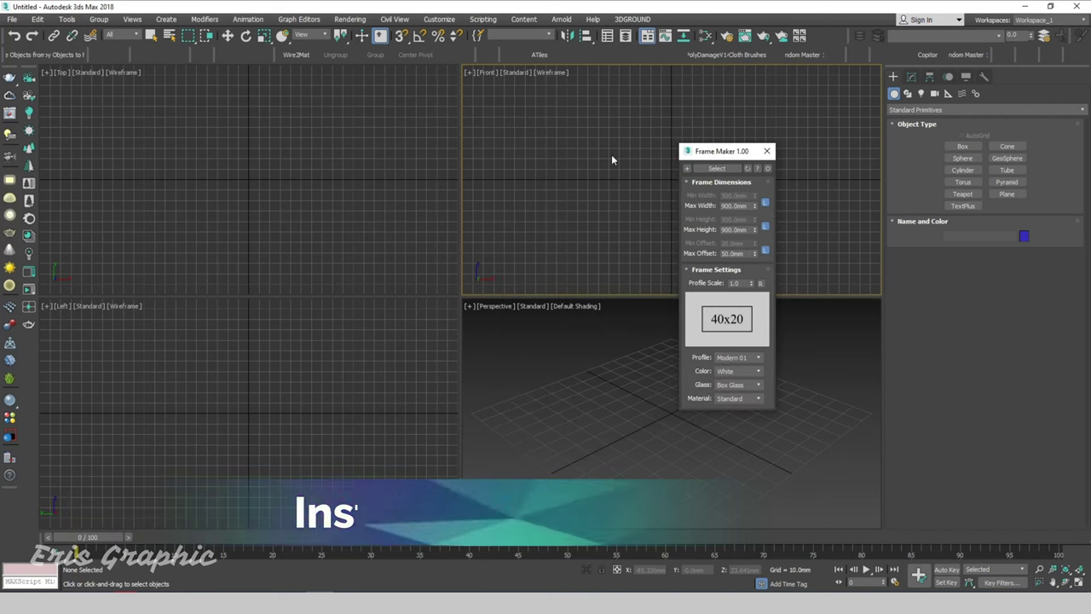
- Close Frame Maker and open Customize User Interface on the Toolbars tab with All Commands
{"action": "left_click", "coordinate": [770, 152]}
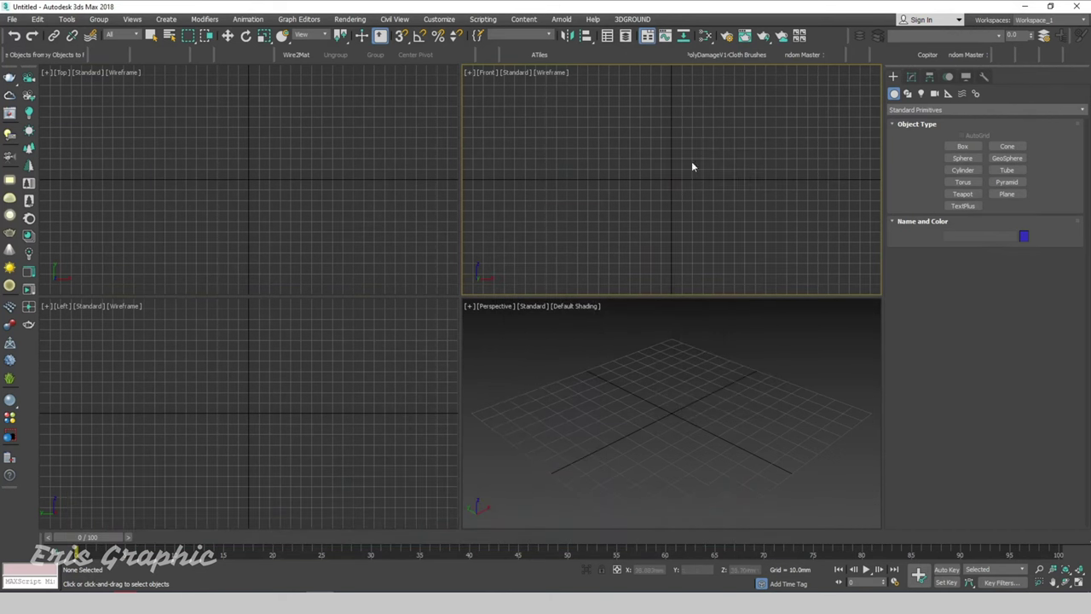
{"action": "left_click", "coordinate": [271, 156]}
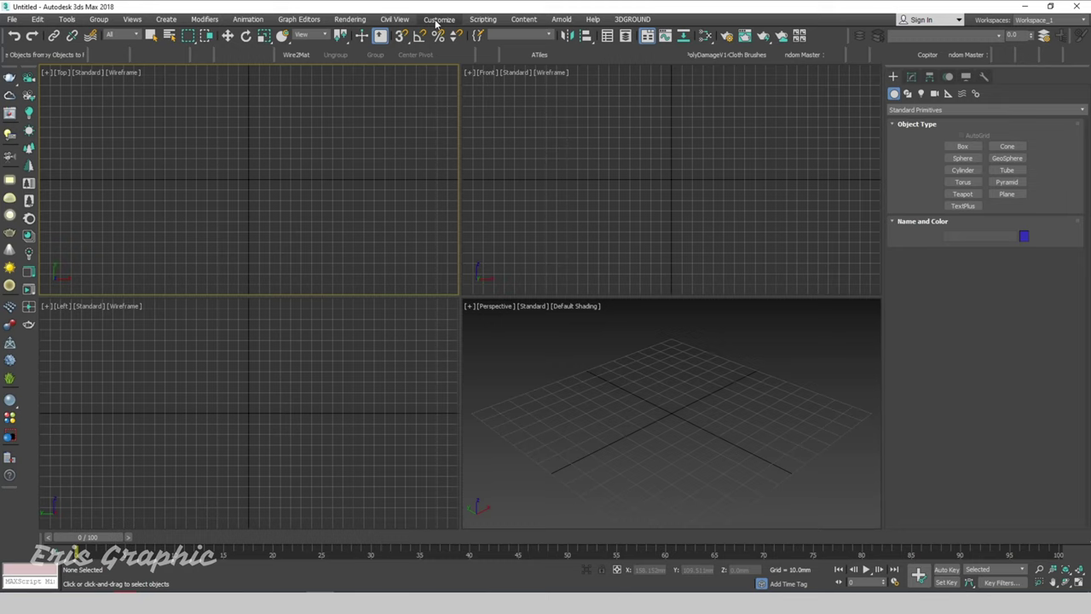
{"action": "left_click", "coordinate": [439, 19]}
{"action": "left_click", "coordinate": [447, 41]}
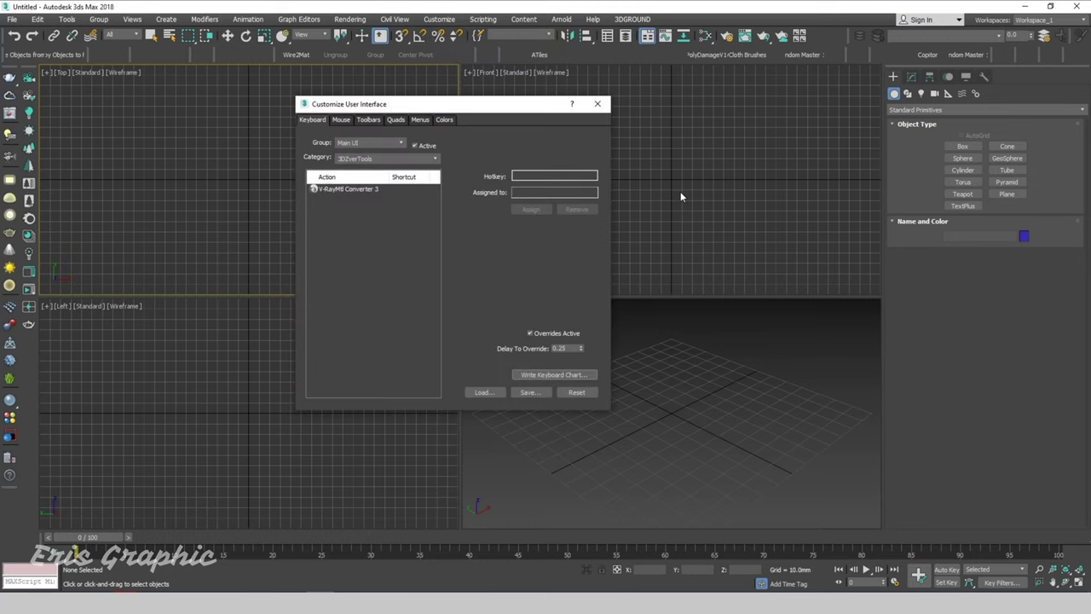
{"action": "left_click_drag", "start_coordinate": [477, 104], "coordinate": [549, 104]}
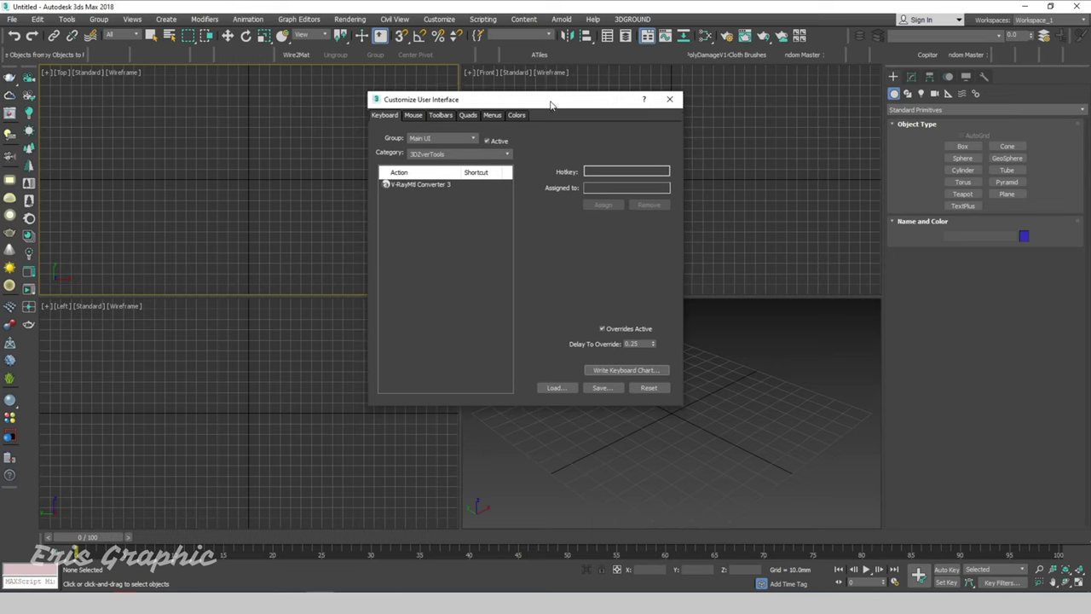
{"action": "left_click", "coordinate": [442, 117]}
{"action": "left_click", "coordinate": [444, 157]}
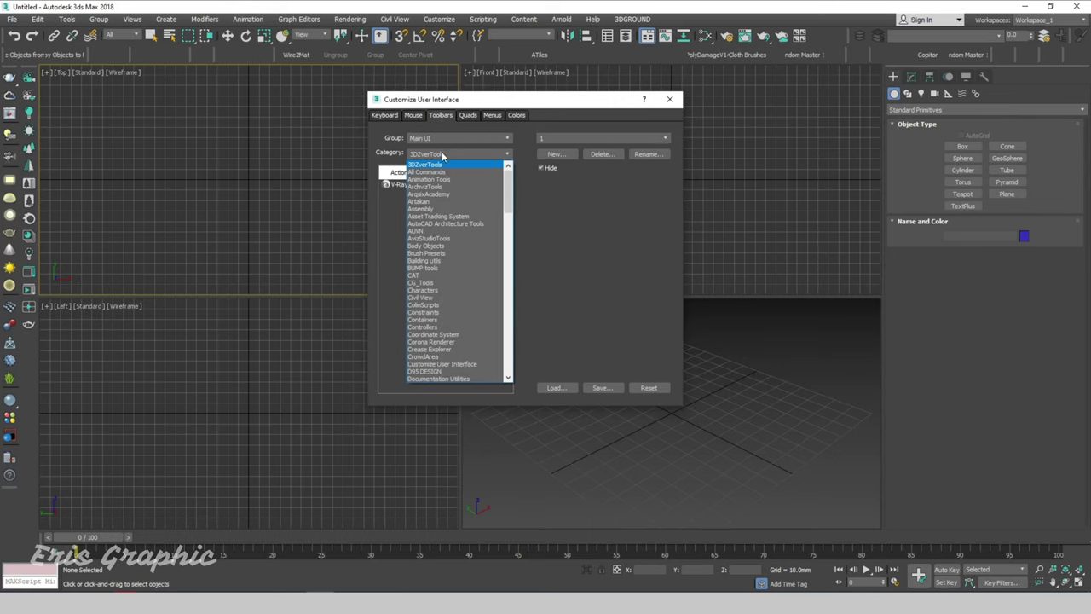
{"action": "left_click", "coordinate": [571, 229]}
- Drag the Frame Maker command from the All Commands list onto the main toolbar
{"action": "left_click", "coordinate": [411, 223]}
{"action": "key", "text": "f"}
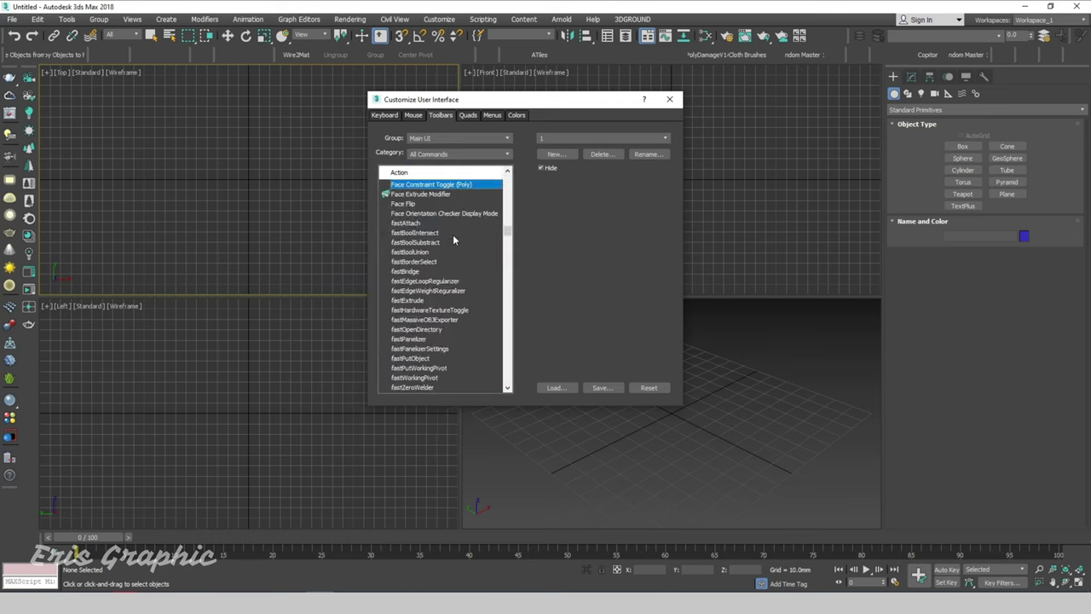
{"action": "scroll", "coordinate": [455, 237], "scroll_direction": "down", "scroll_amount": 6}
{"action": "scroll", "coordinate": [457, 247], "scroll_direction": "down", "scroll_amount": 6}
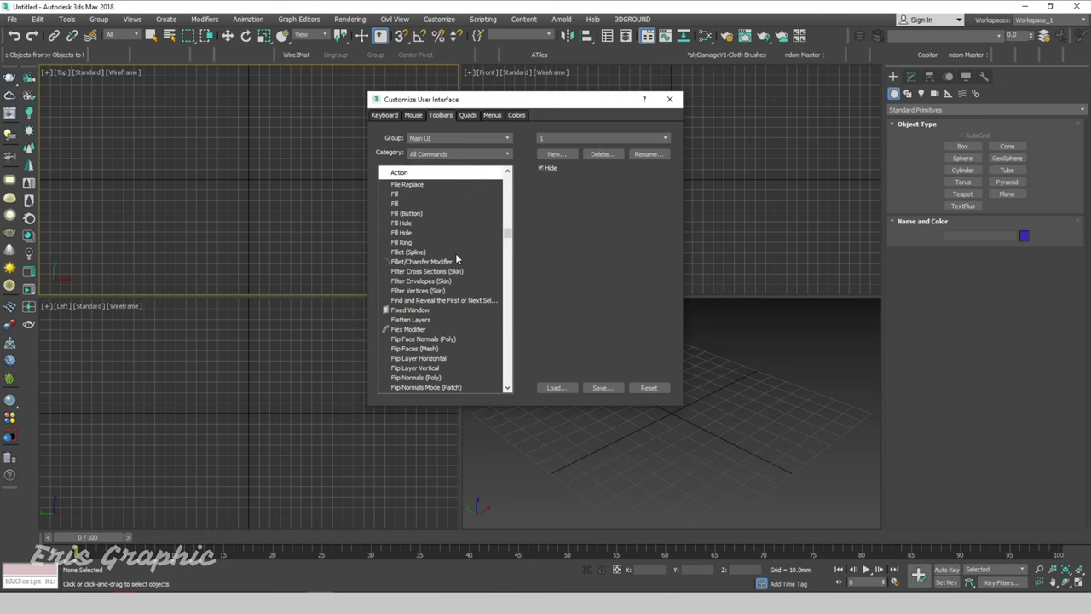
{"action": "scroll", "coordinate": [456, 257], "scroll_direction": "down", "scroll_amount": 8}
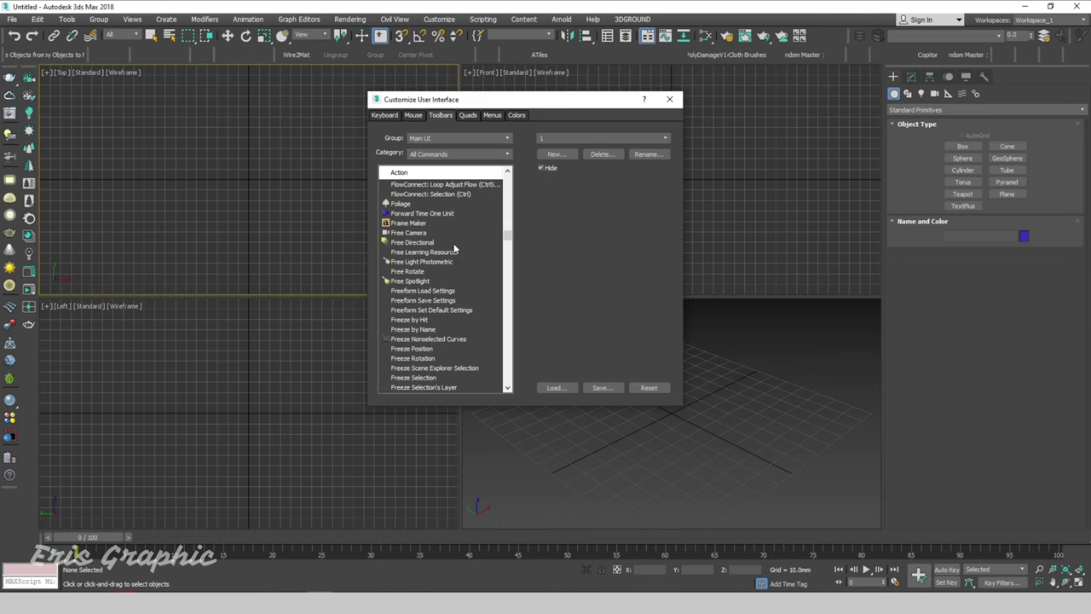
{"action": "left_click", "coordinate": [420, 224]}
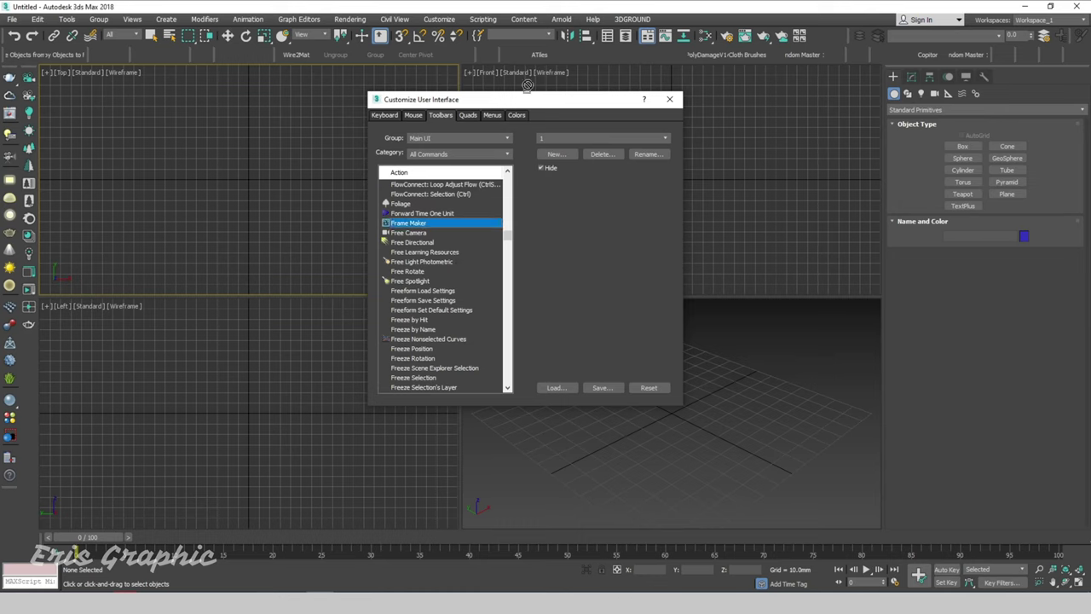
{"action": "left_click_drag", "start_coordinate": [430, 229], "coordinate": [515, 57]}
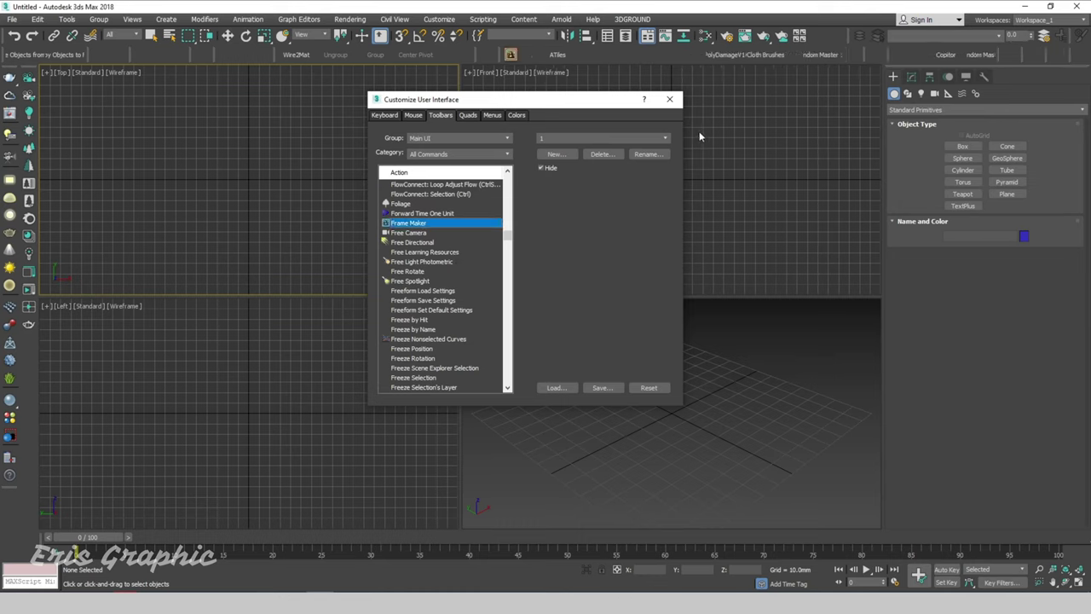
- Close the customization dialog and launch Frame Maker 1.00 from its new toolbar button
{"action": "left_click", "coordinate": [670, 101]}
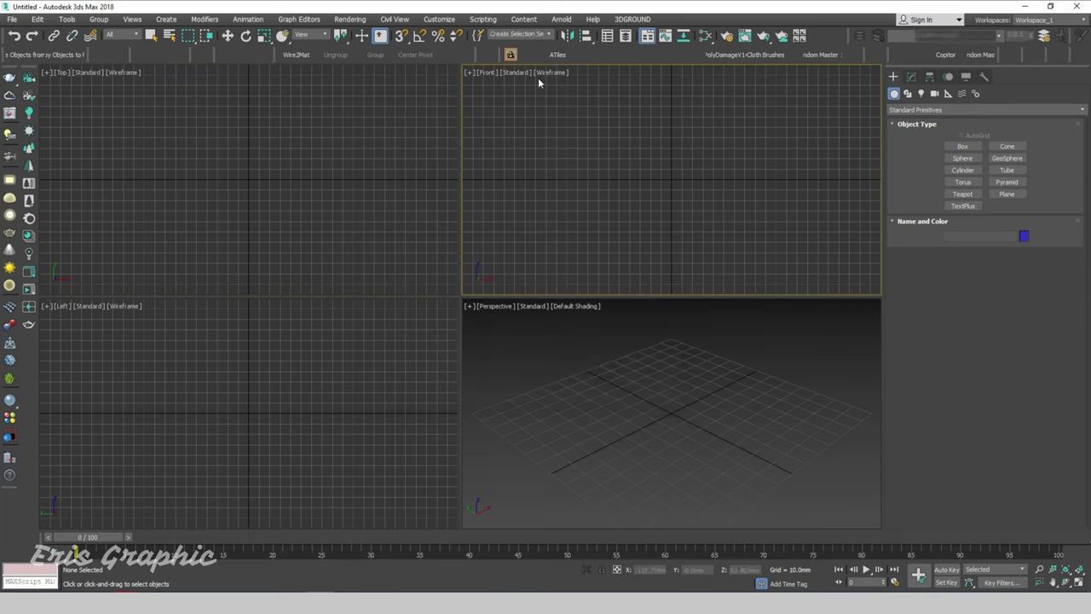
{"action": "left_click", "coordinate": [511, 55]}
{"action": "left_click_drag", "start_coordinate": [711, 156], "coordinate": [716, 143]}
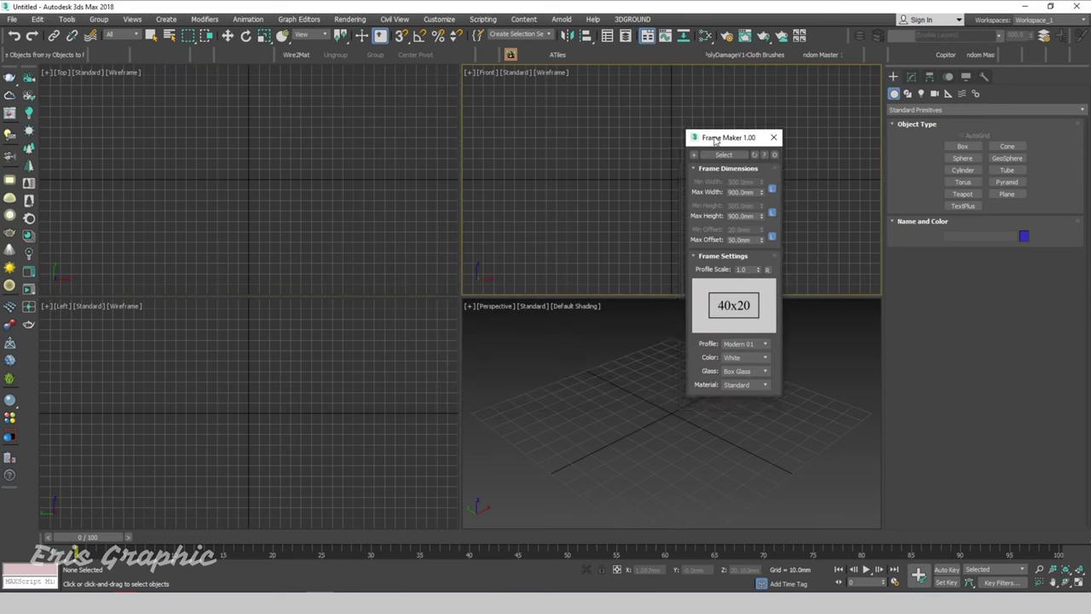